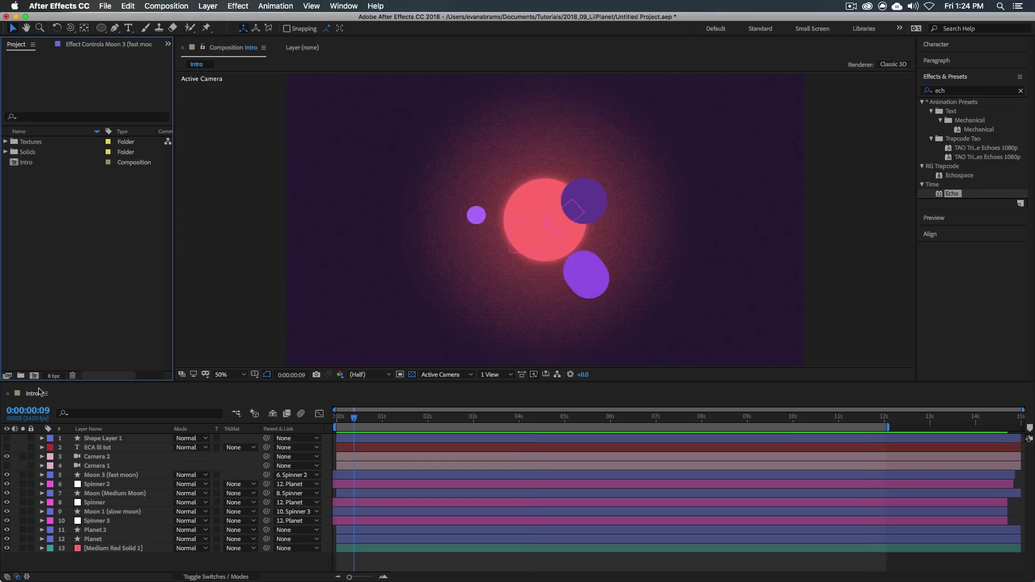
Step: Create a new composition and add a full-frame ellipse shape layer
click(34, 376)
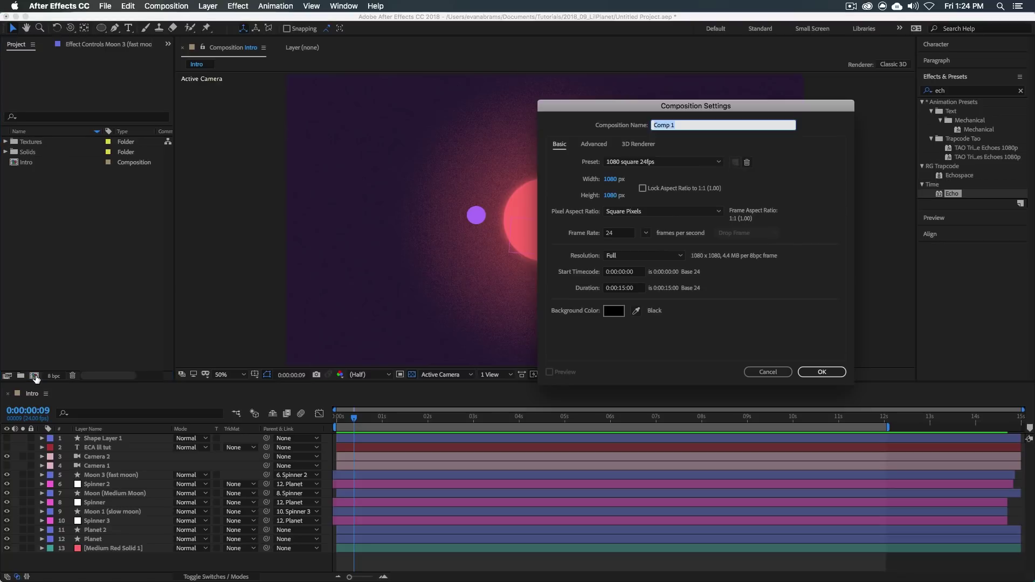
key(Return)
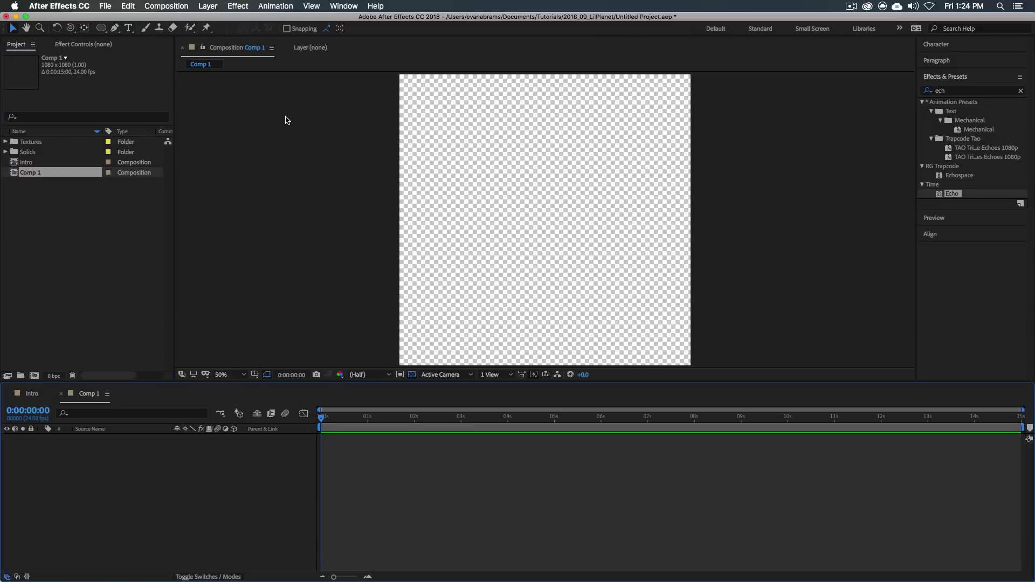
click(101, 30)
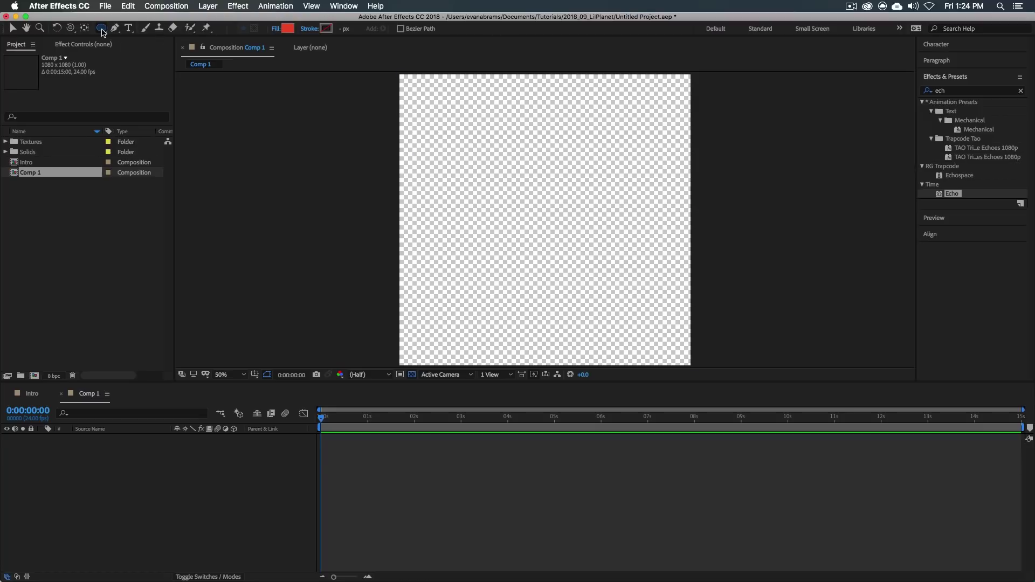
double_click(102, 29)
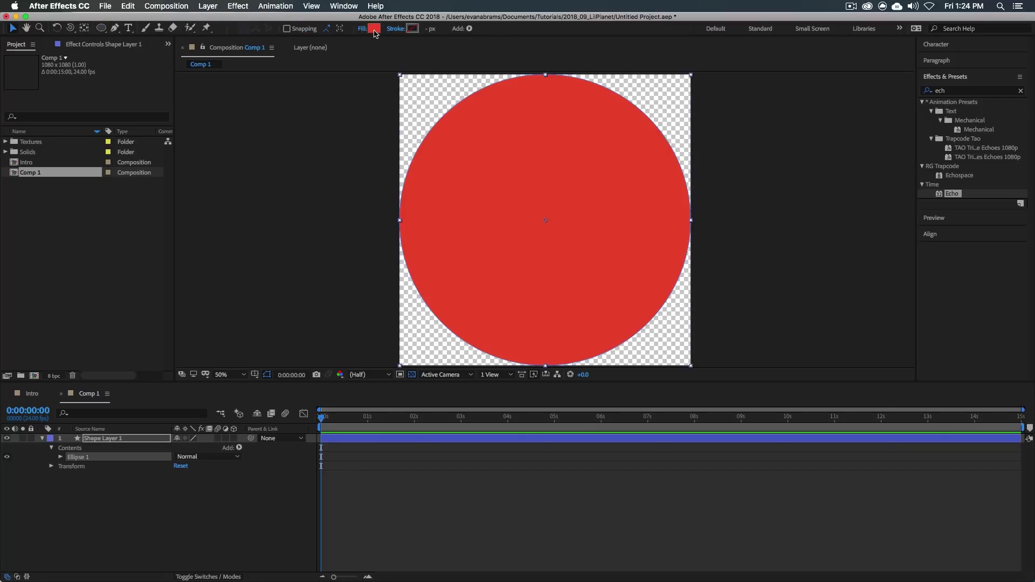
Step: Change the circle's fill colour from red to blue
click(374, 30)
drag(117, 358, 119, 345)
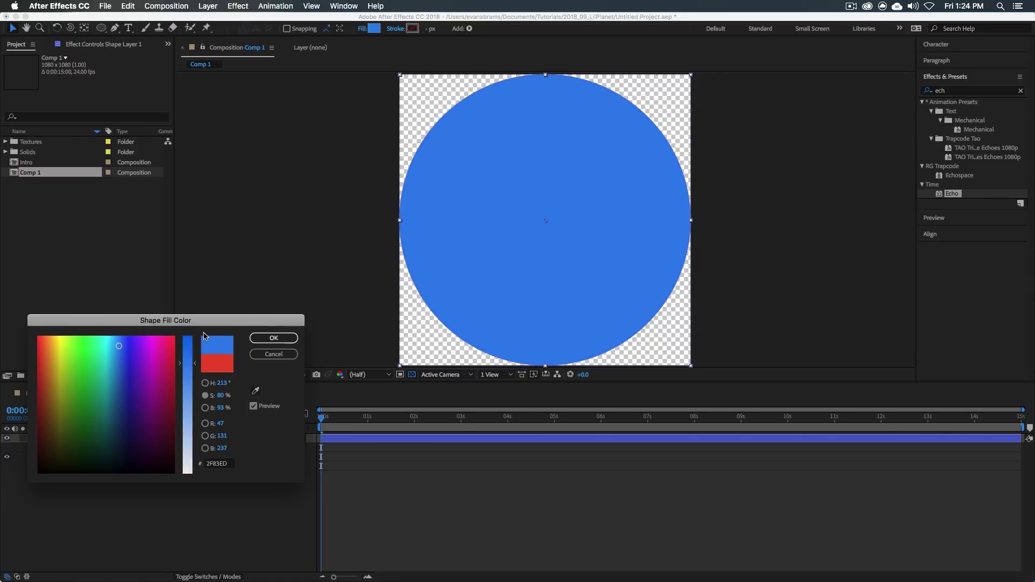
click(273, 338)
Step: Set the ellipse path size to 300 × 300
click(60, 457)
click(70, 466)
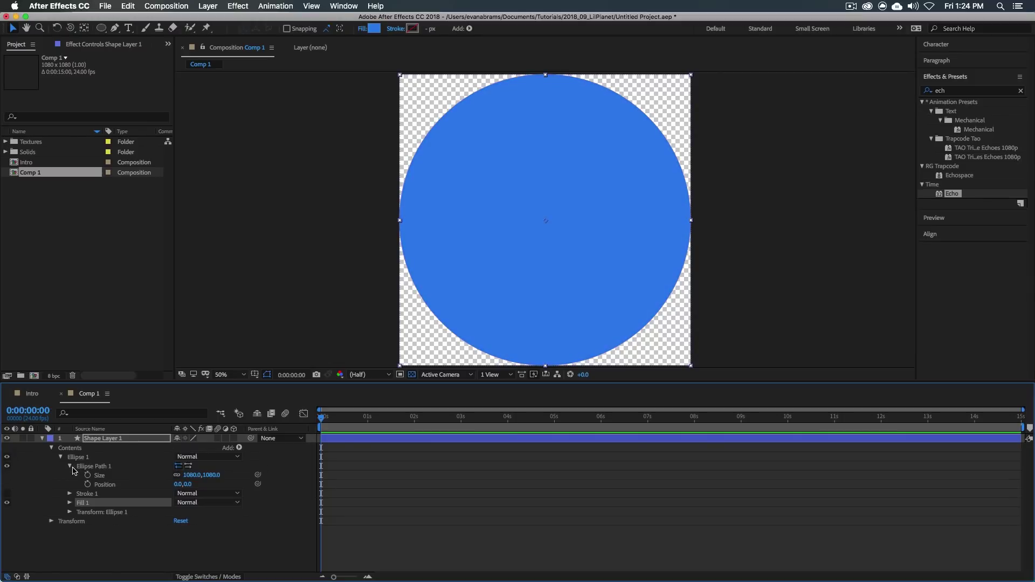
drag(209, 478, 205, 480)
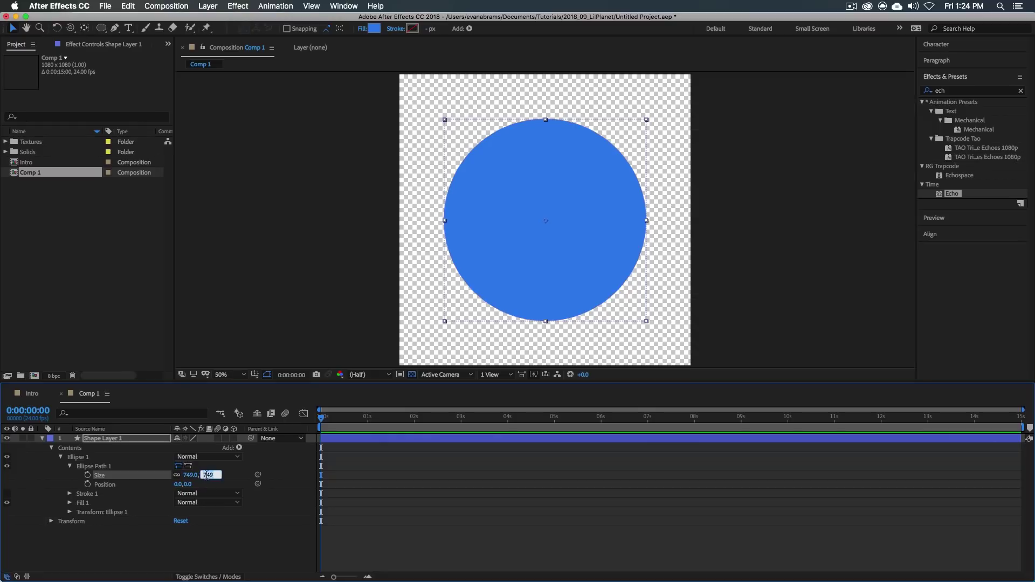
text(300)
key(Return)
click(582, 305)
click(543, 220)
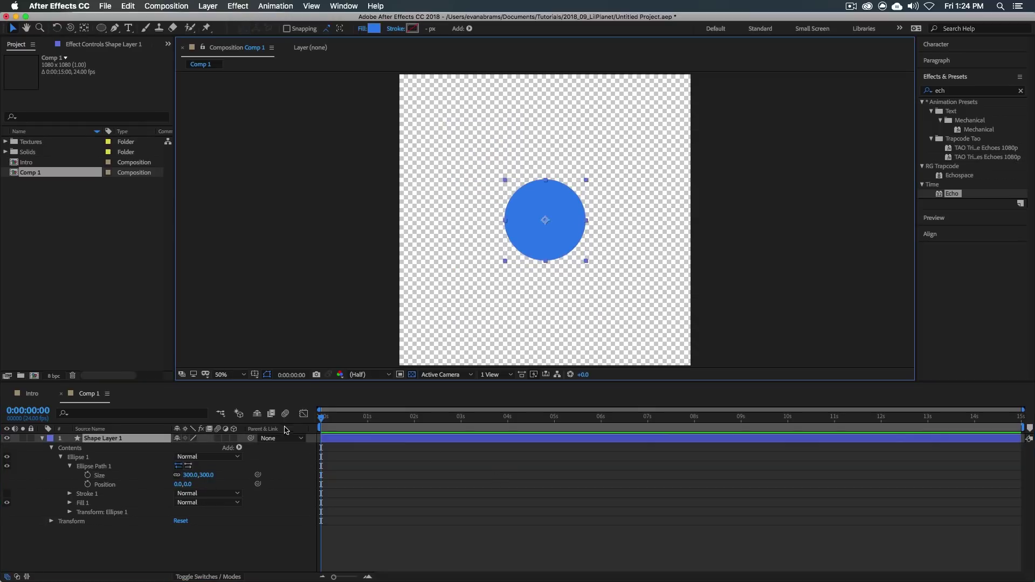
Step: Make the blue circle layer 3D and rename it Middle
click(234, 438)
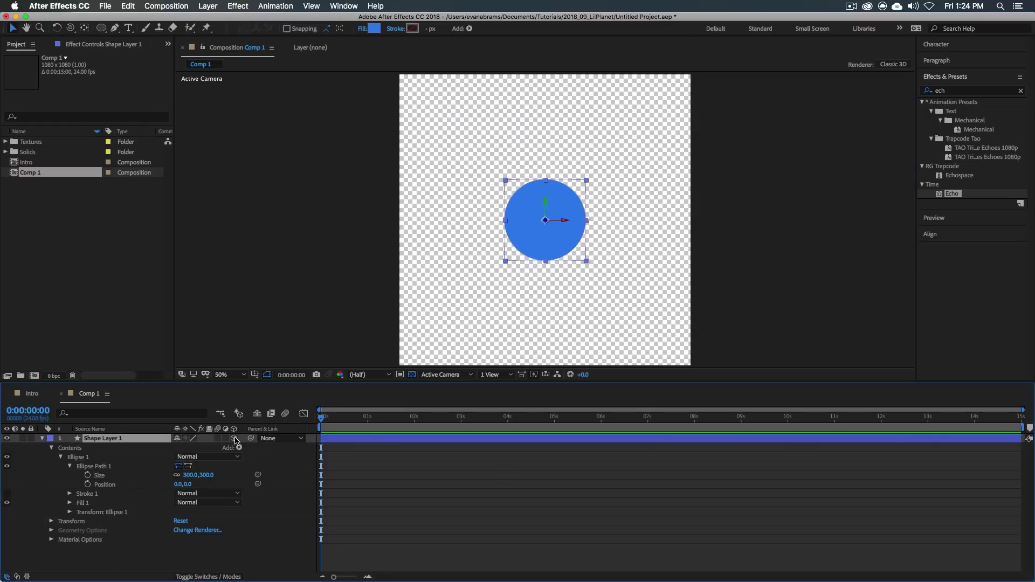
click(42, 438)
key(Return)
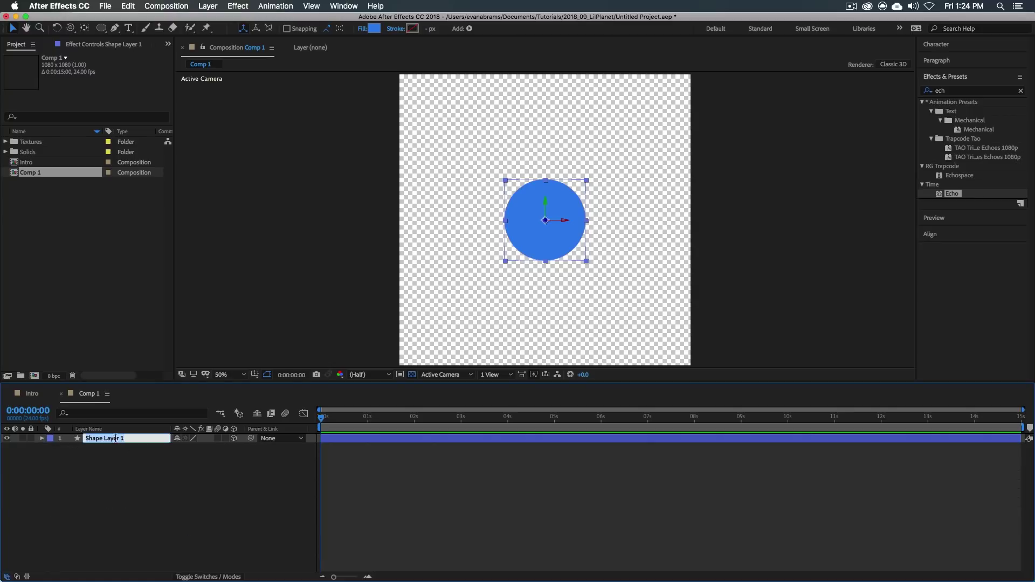
text(Middle)
key(Return)
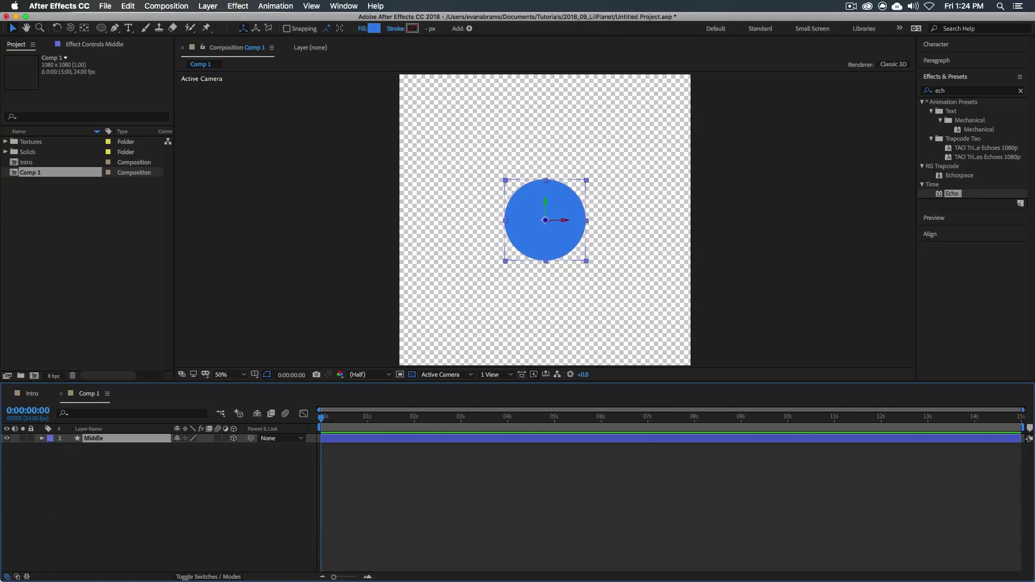
Step: Duplicate the Middle layer and name the copy Orbiter
key(super+d)
key(Return)
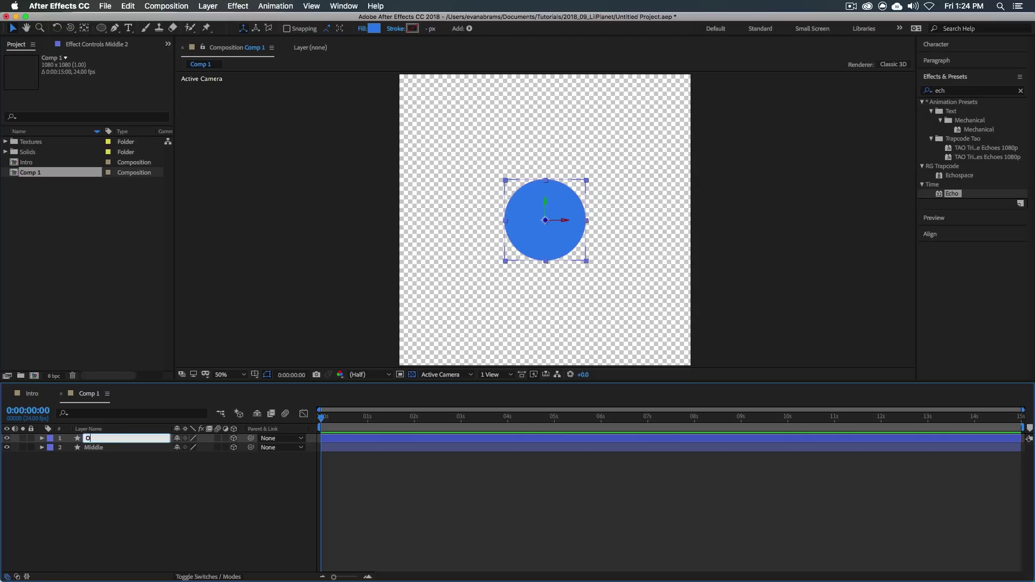
text(Orbiter)
key(Return)
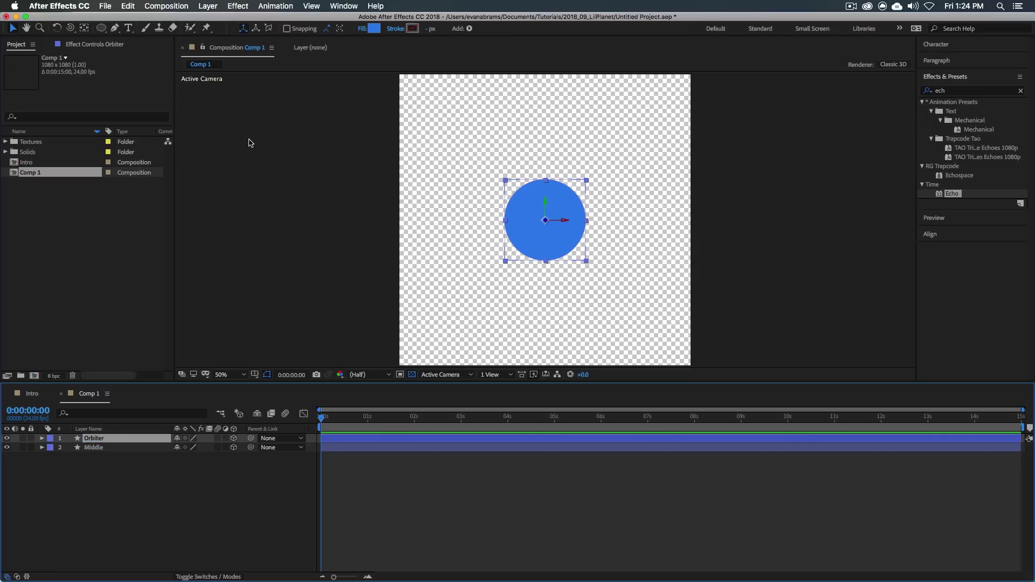
Step: Give Orbiter a green fill and a Yellow layer label
click(374, 28)
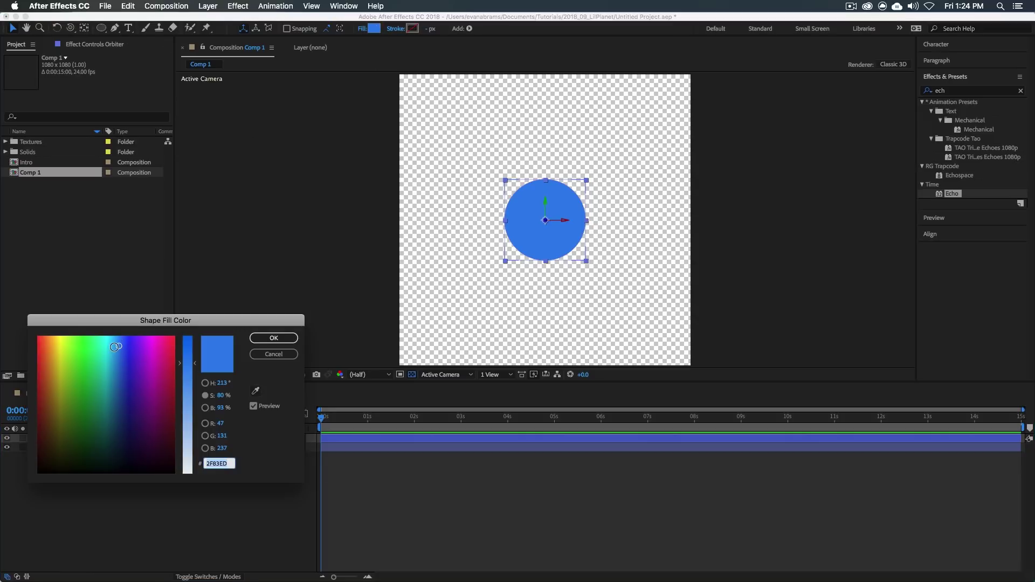
drag(141, 351, 97, 348)
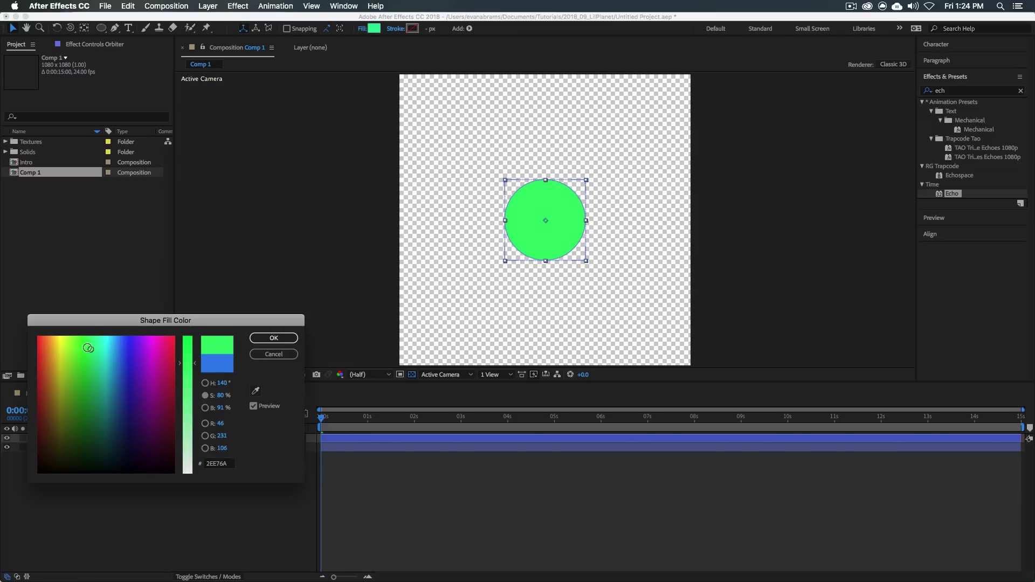
click(290, 338)
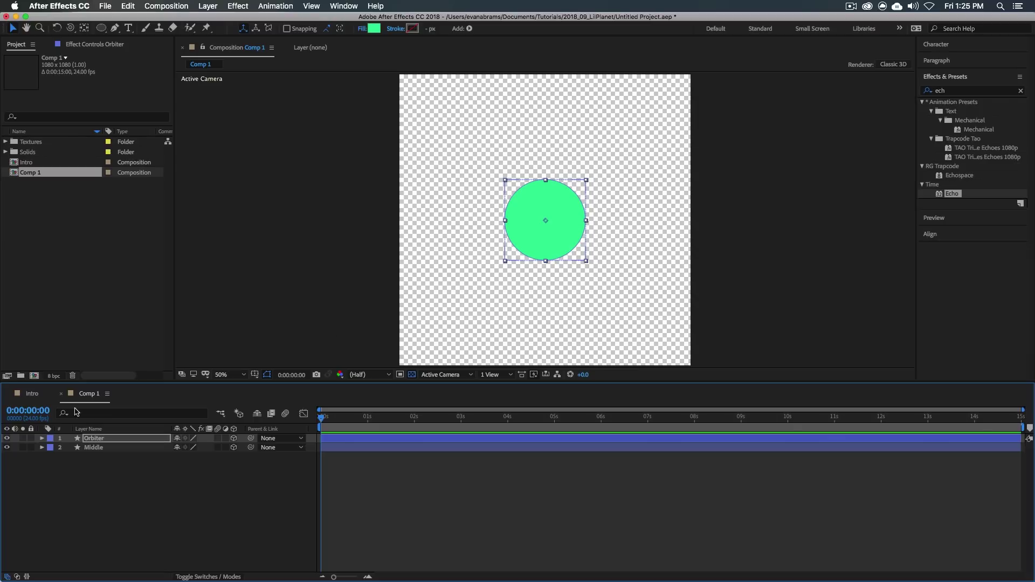
click(50, 439)
click(64, 426)
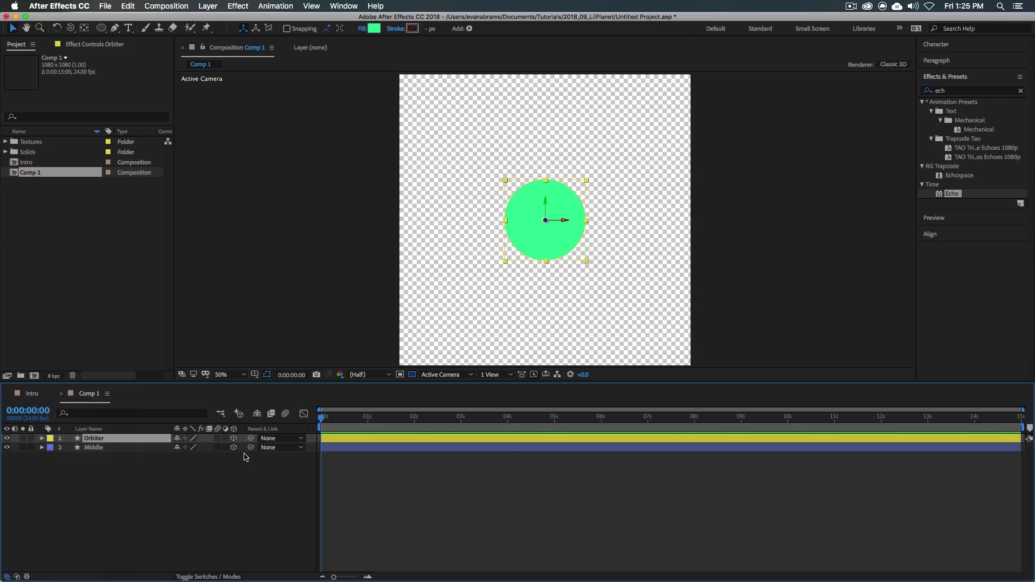
Step: Resize Orbiter to 100 px and move it to the right of the blue circle
click(414, 493)
click(388, 439)
key(u)
key(u)
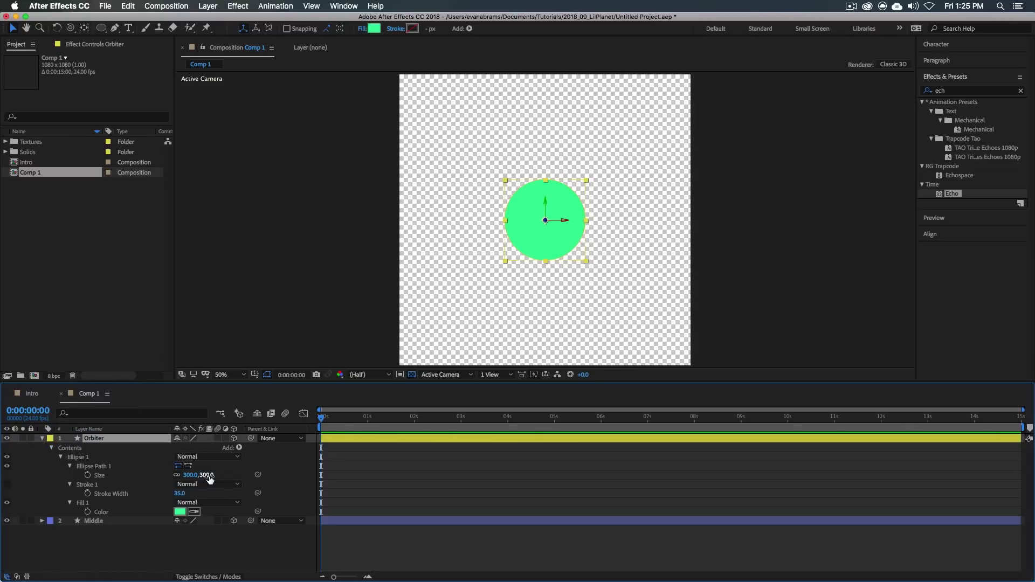
drag(211, 478, 209, 477)
click(209, 476)
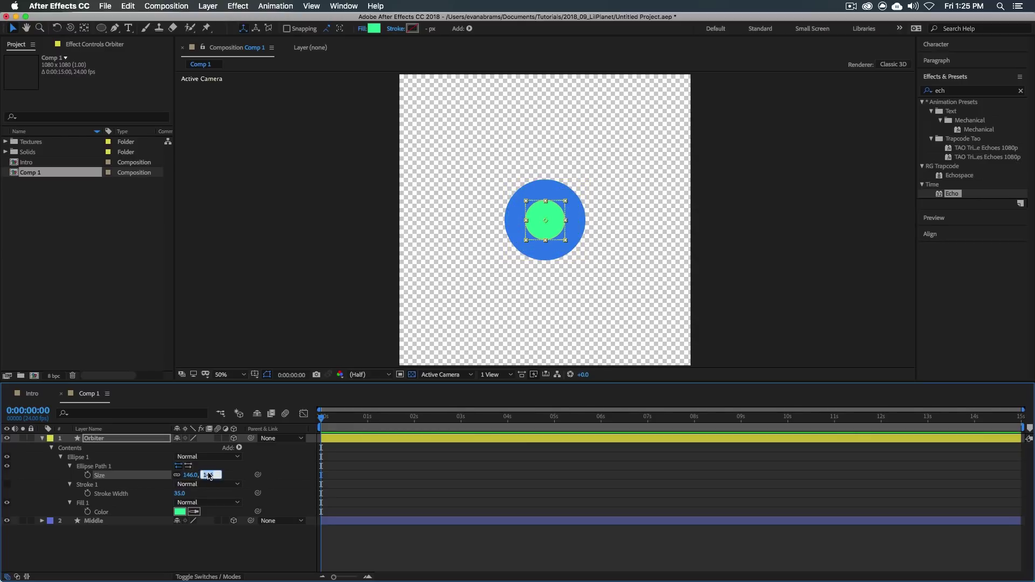
text(100)
key(Return)
click(545, 220)
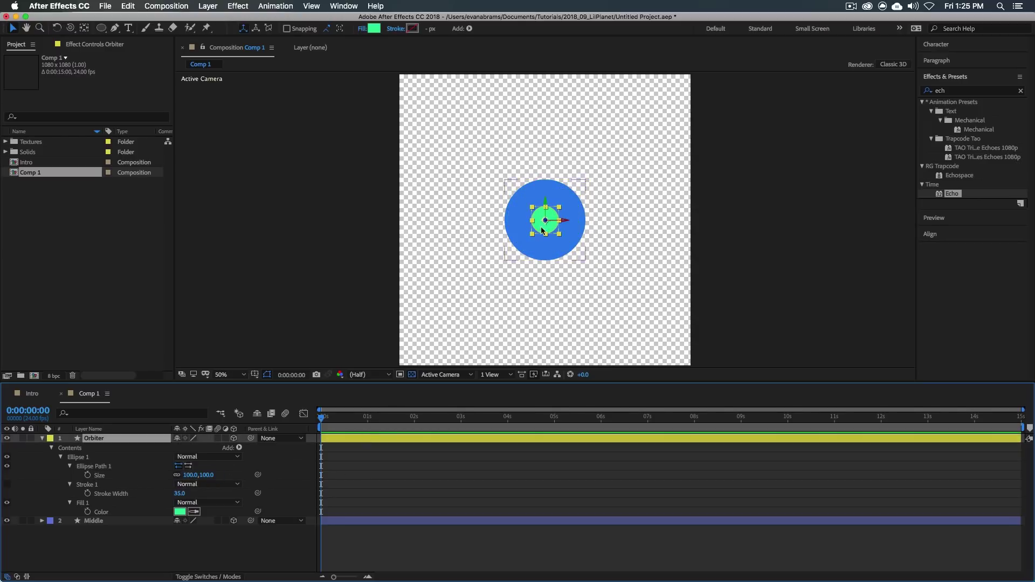
drag(549, 230, 660, 230)
Step: Show the composition over a black background and select the Orbiter layer
click(687, 198)
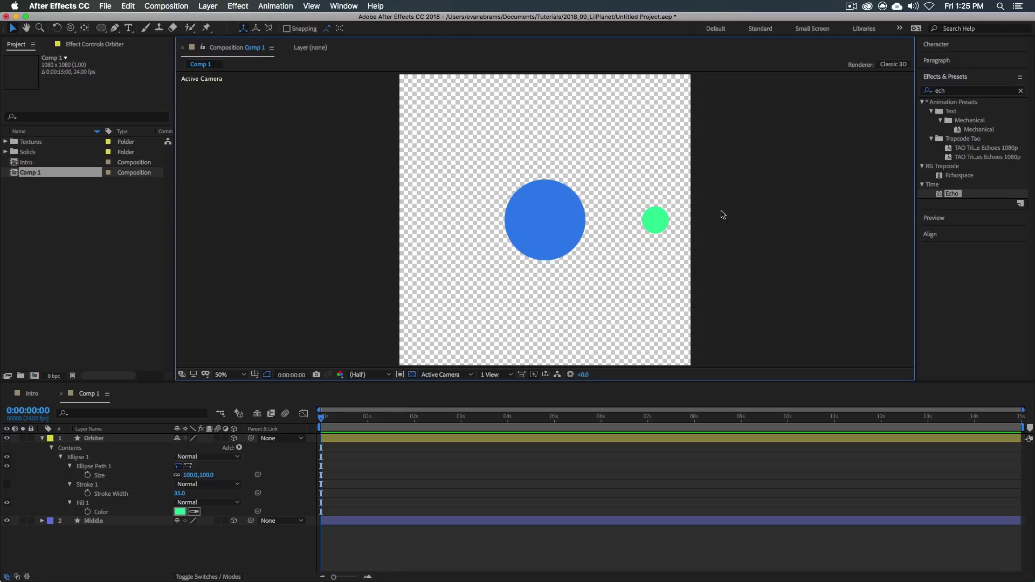
click(412, 374)
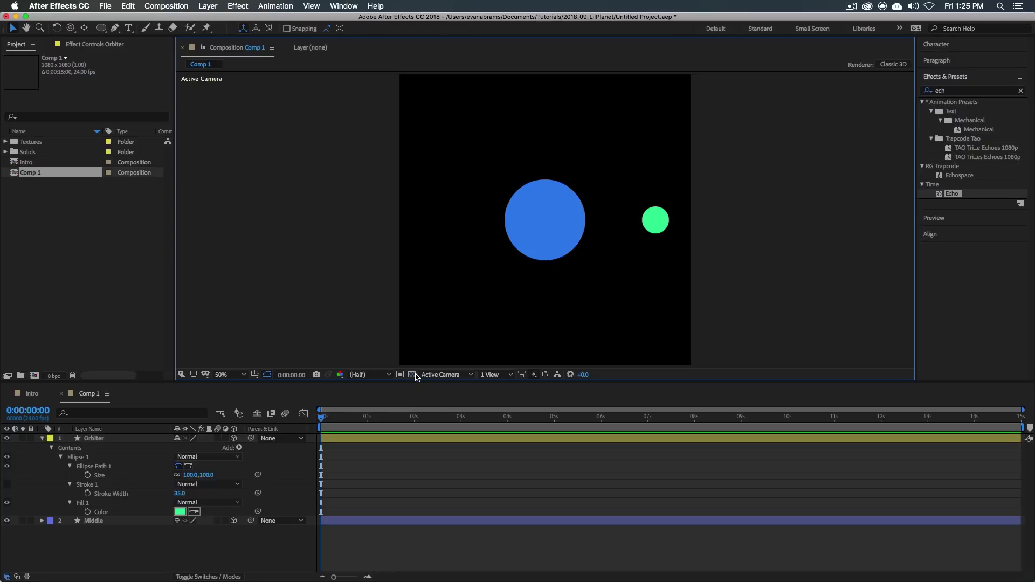
scroll(648, 206, up, 2)
click(443, 221)
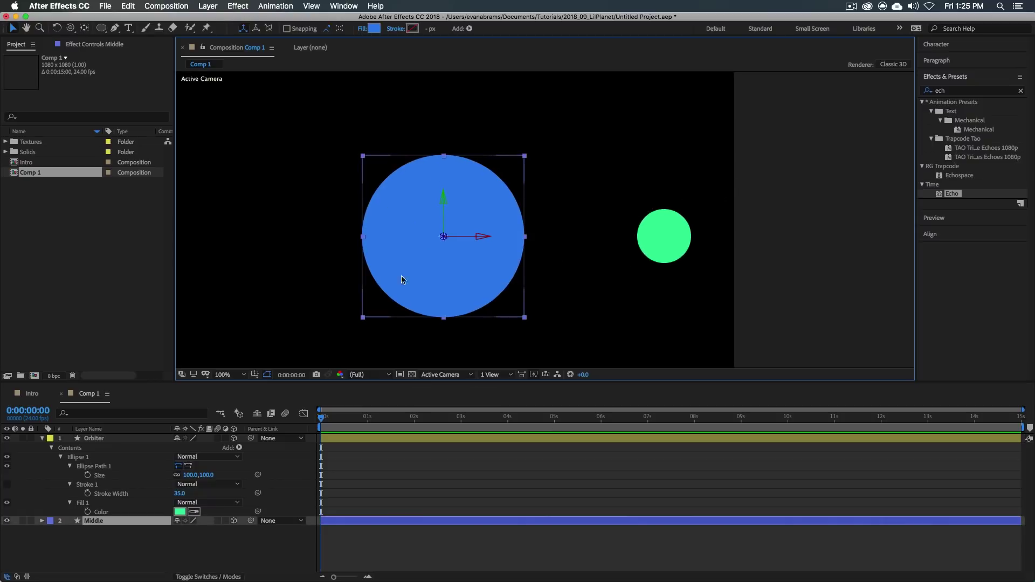
click(660, 238)
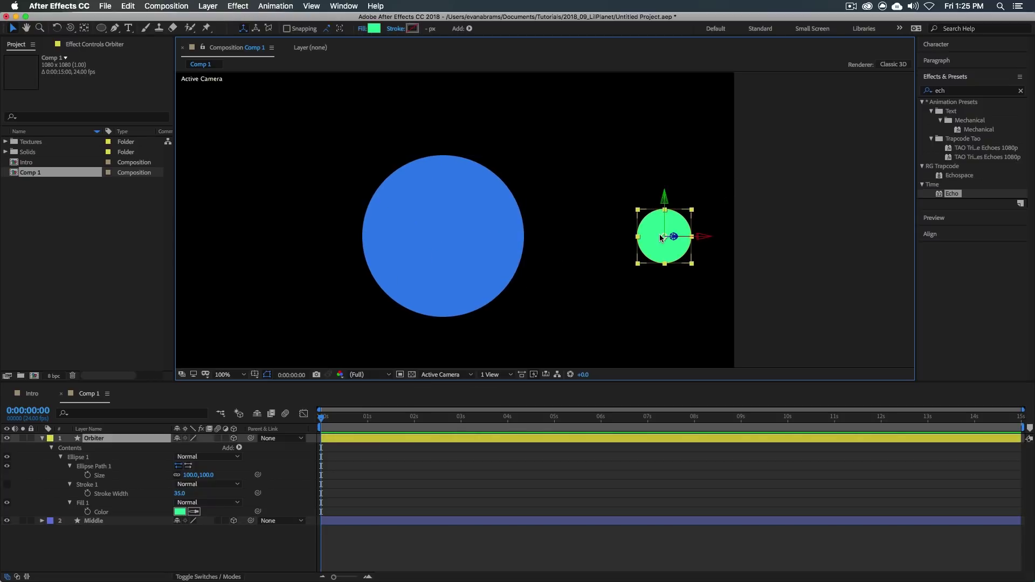
scroll(533, 238, left, 3)
click(353, 452)
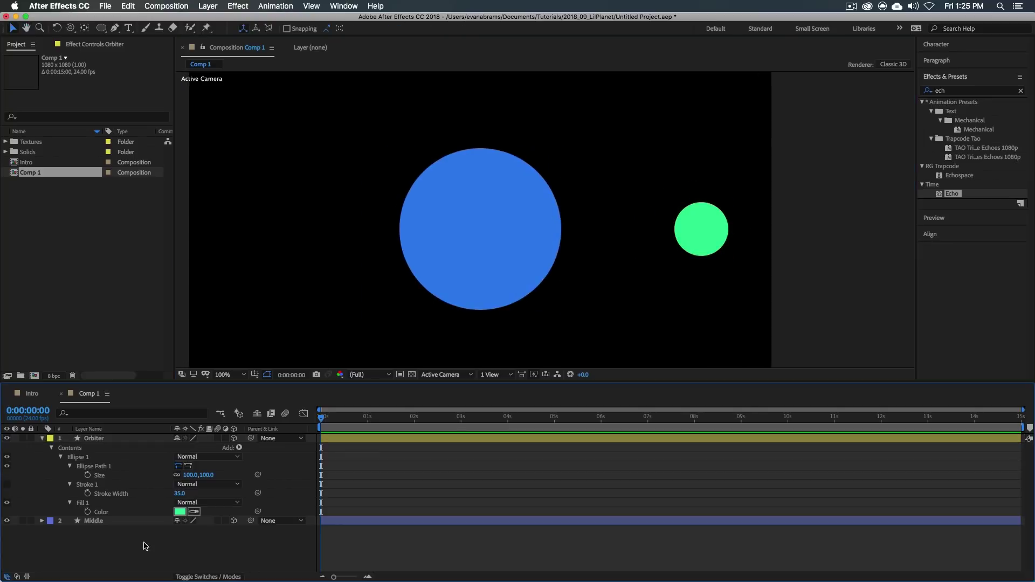
click(361, 438)
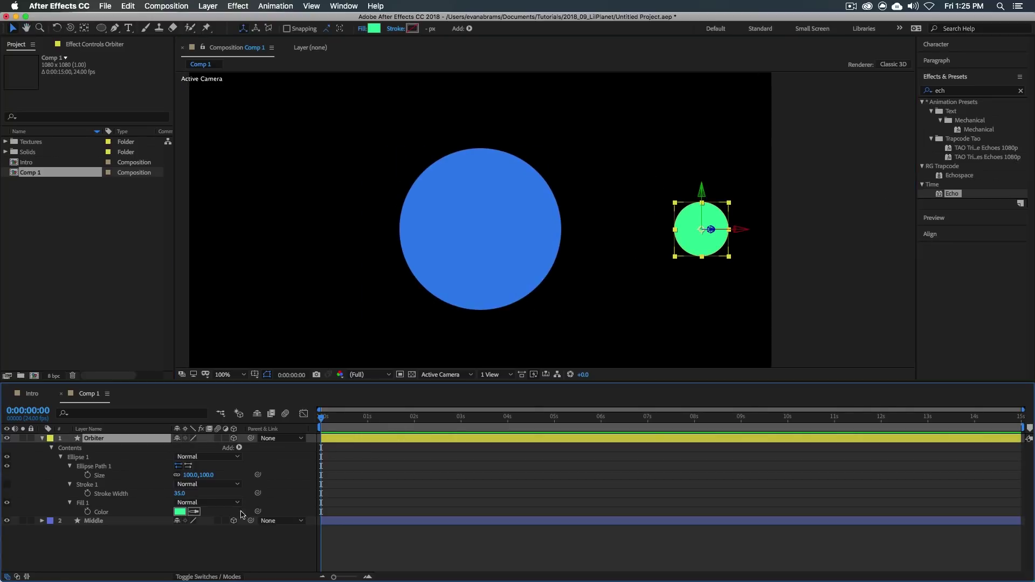
Step: Add a null object named Spinner and parent Orbiter to it
right_click(212, 550)
mouse_move(251, 461)
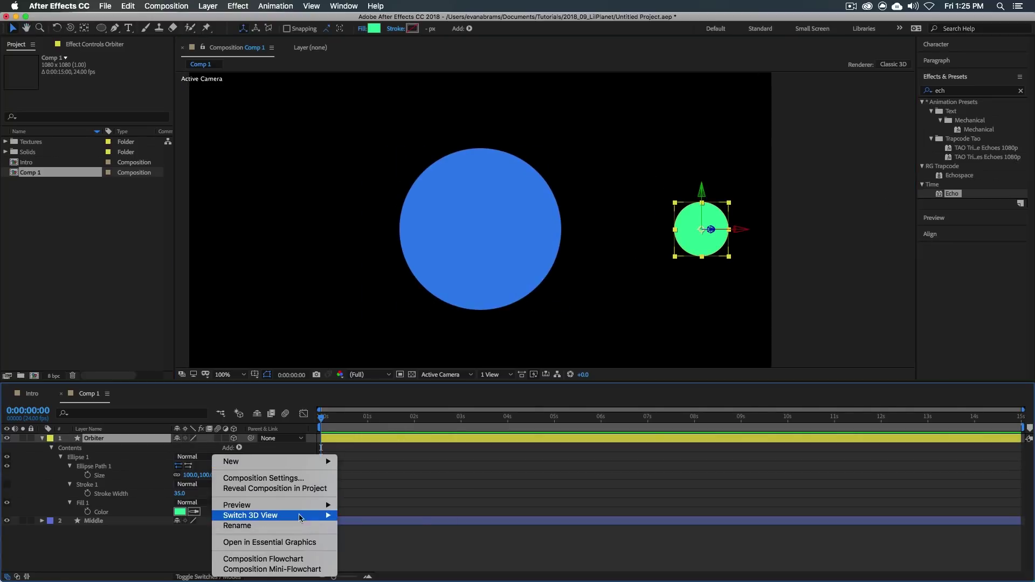
click(372, 519)
key(Return)
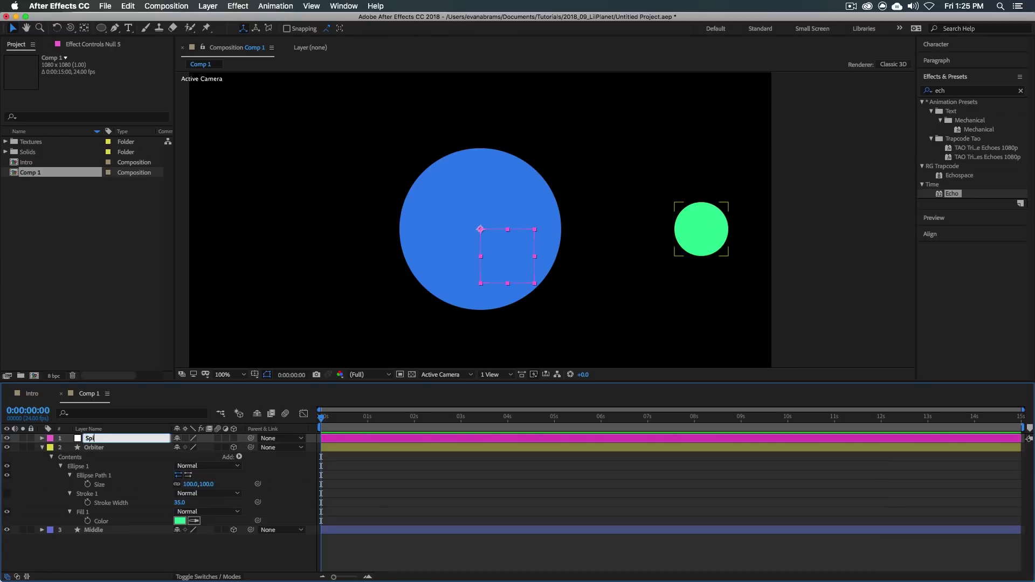
key(Return)
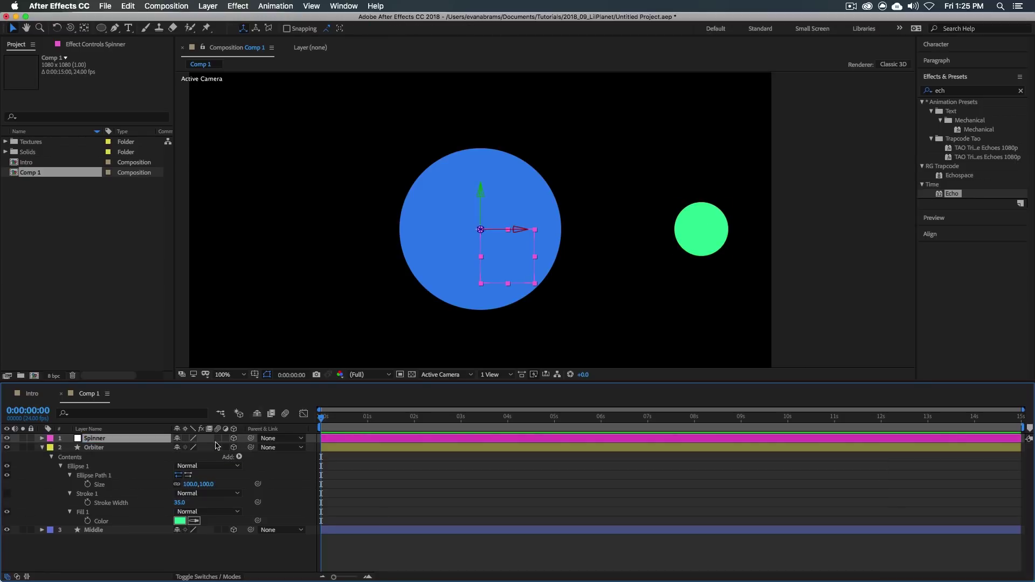
click(130, 448)
drag(250, 447, 135, 439)
Step: Keyframe Spinner's Y Rotation from 0° at 0 s to 1 revolution at 2 s
click(334, 438)
key(r)
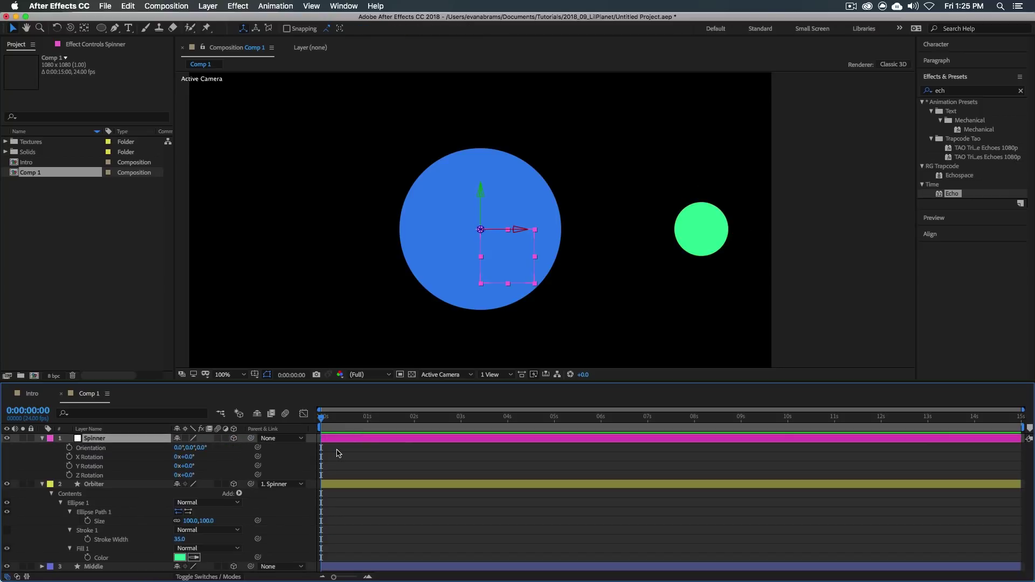
click(70, 466)
drag(319, 421, 414, 418)
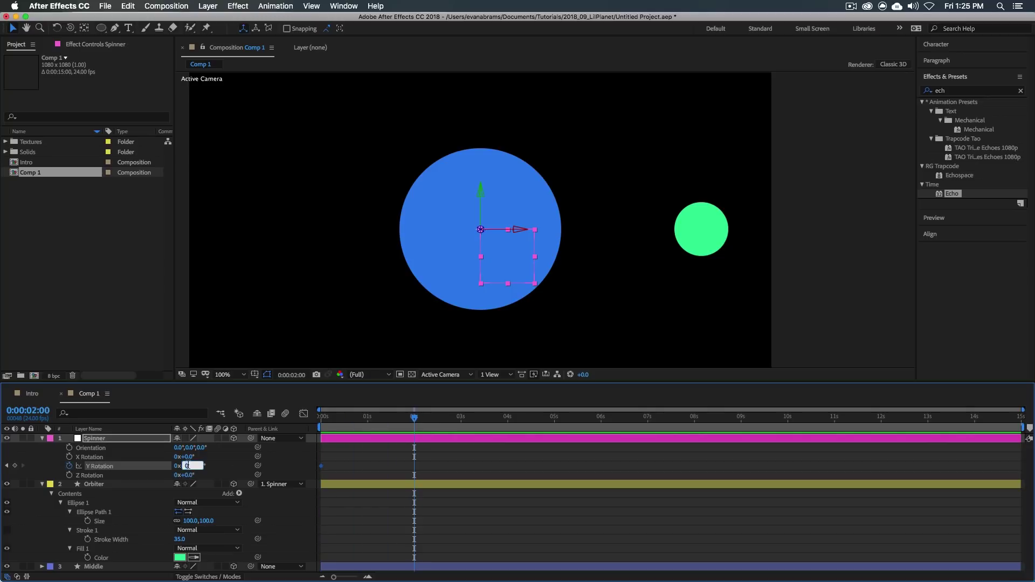
text(1)
key(Return)
Step: Play and scrub the spin from the start to check the orbit
key(Home)
key(space)
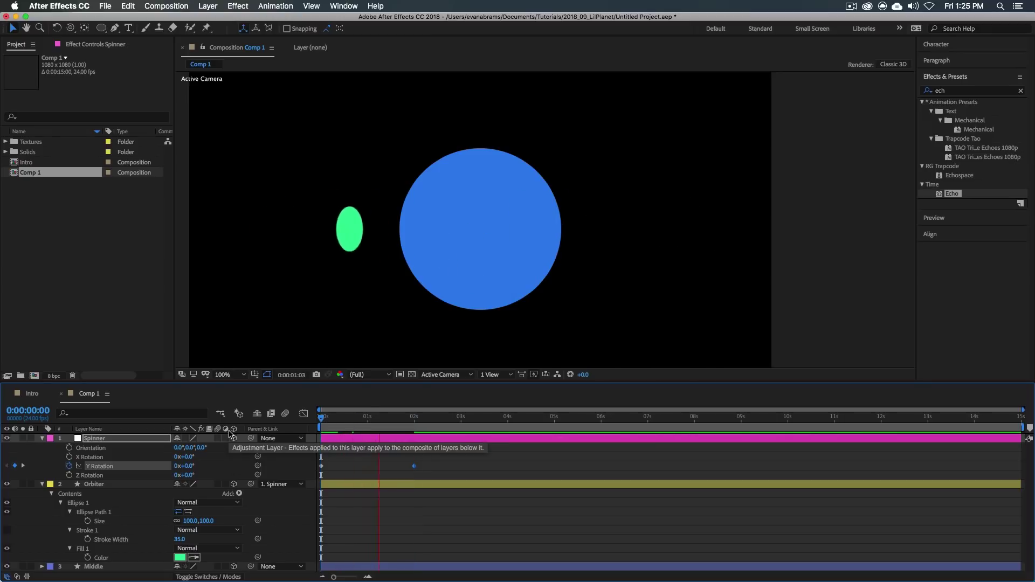
drag(366, 419, 414, 425)
click(449, 356)
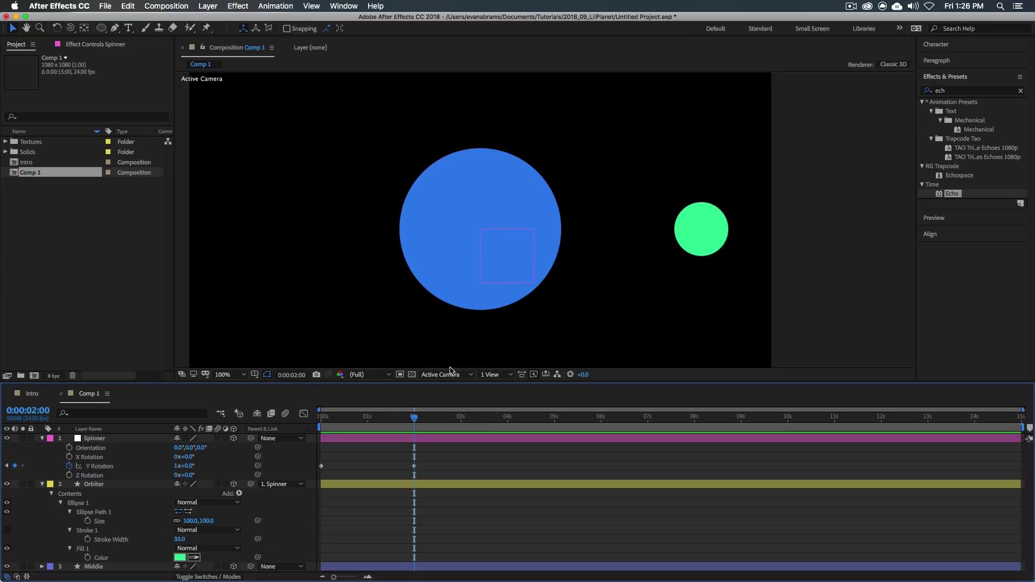
Step: Add a loopOut("cycle") expression to Spinner's Y Rotation and preview the looping orbit
alt+click(69, 466)
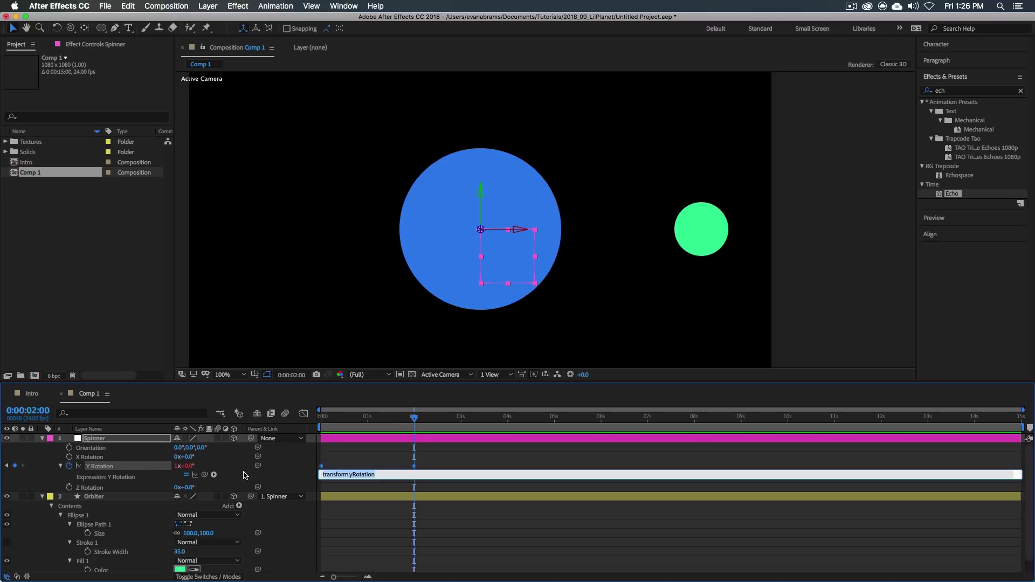
text(loopOut("cycle)
key(KP_Enter)
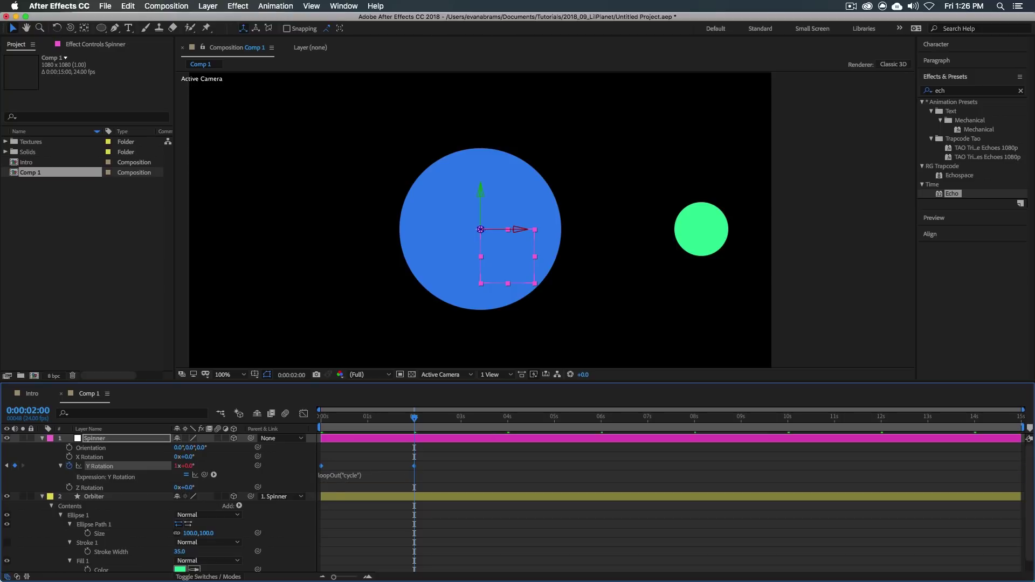
key(space)
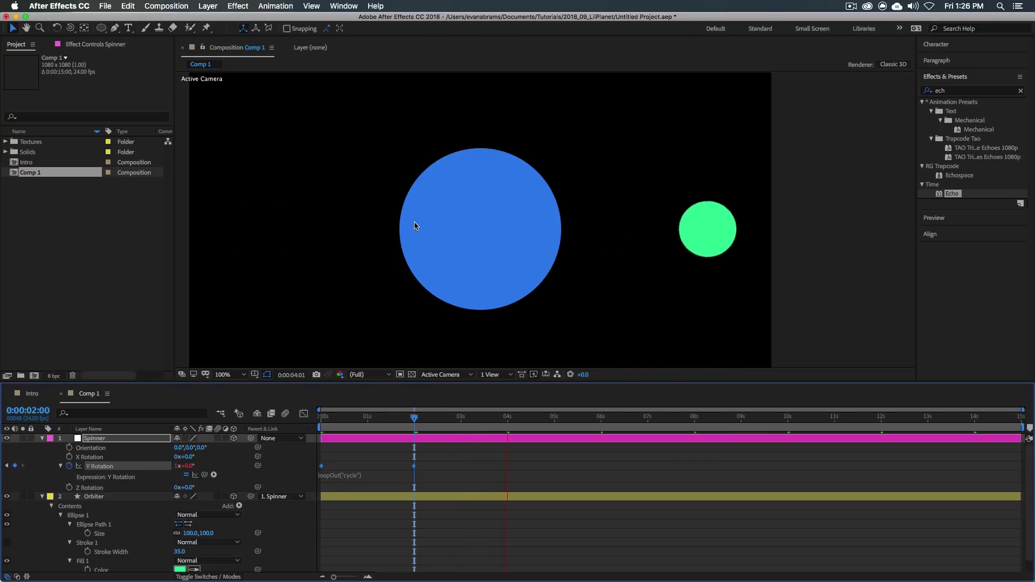
Step: Halt playback at 0:00:04:12 and zoom the viewer in and out to inspect
key(space)
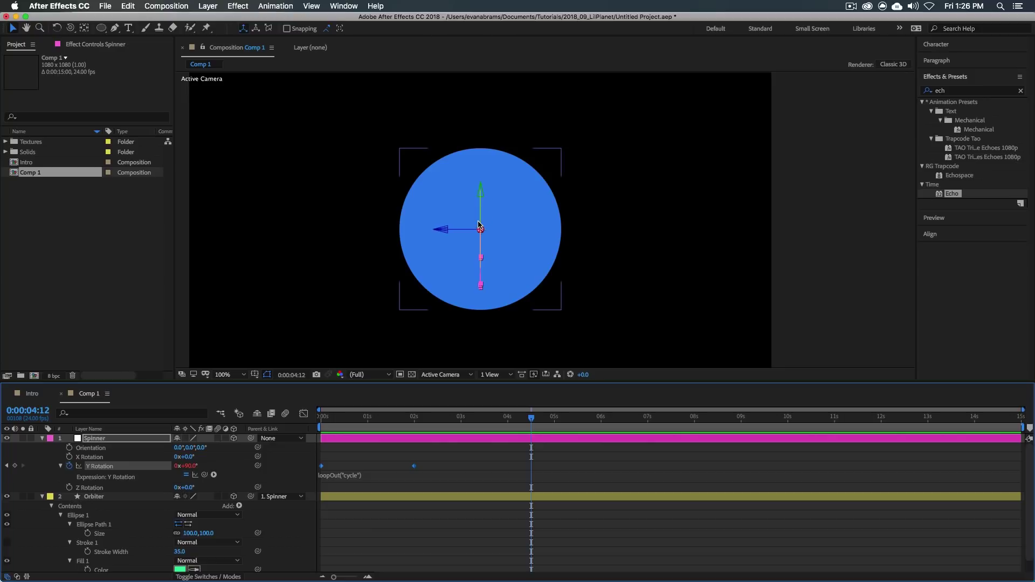
scroll(479, 224, up, 1)
scroll(489, 216, down, 1)
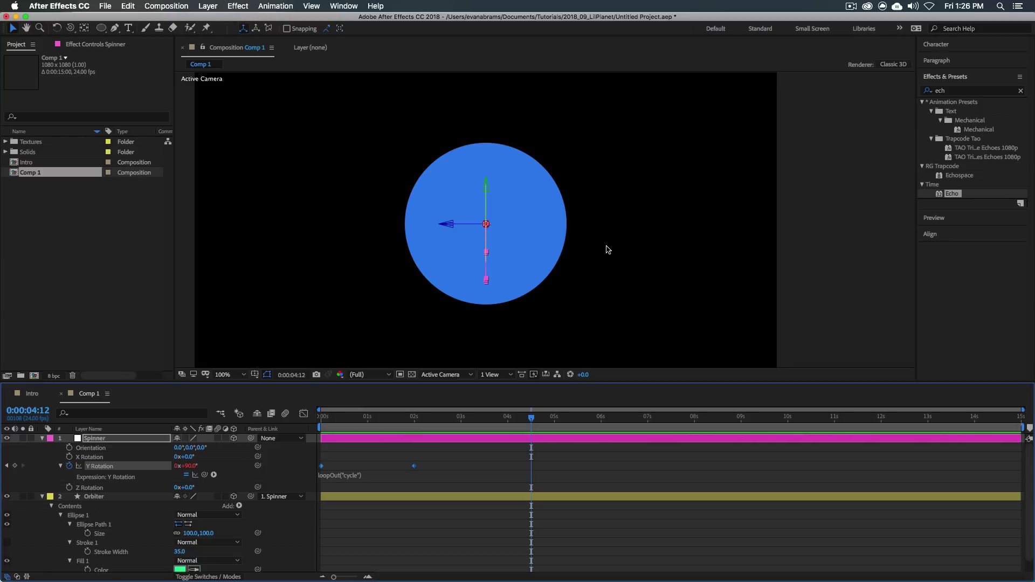
Step: Collapse the layers and add Camera 1 with the 50mm preset
click(42, 439)
click(42, 447)
click(94, 497)
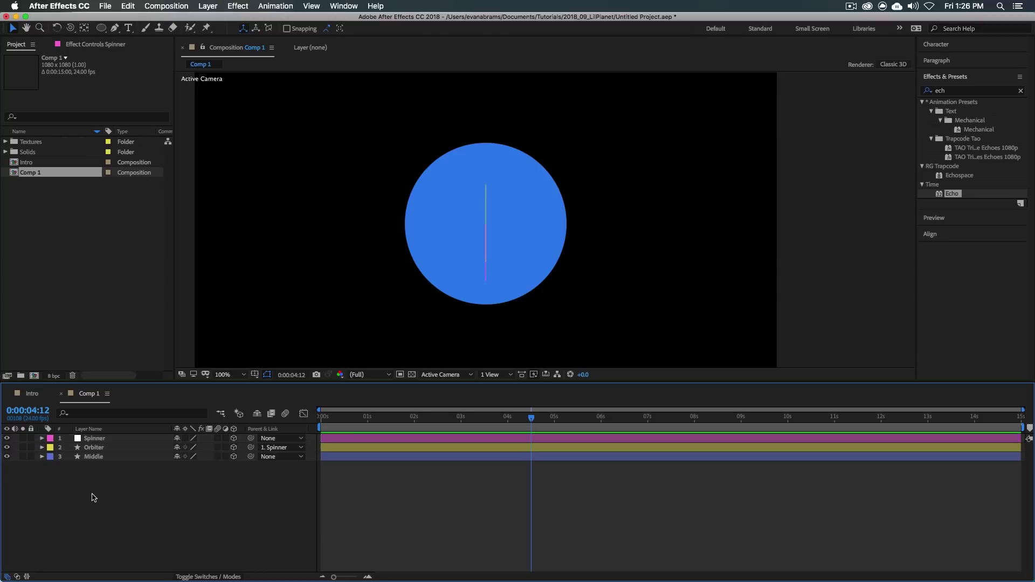
right_click(145, 518)
mouse_move(180, 465)
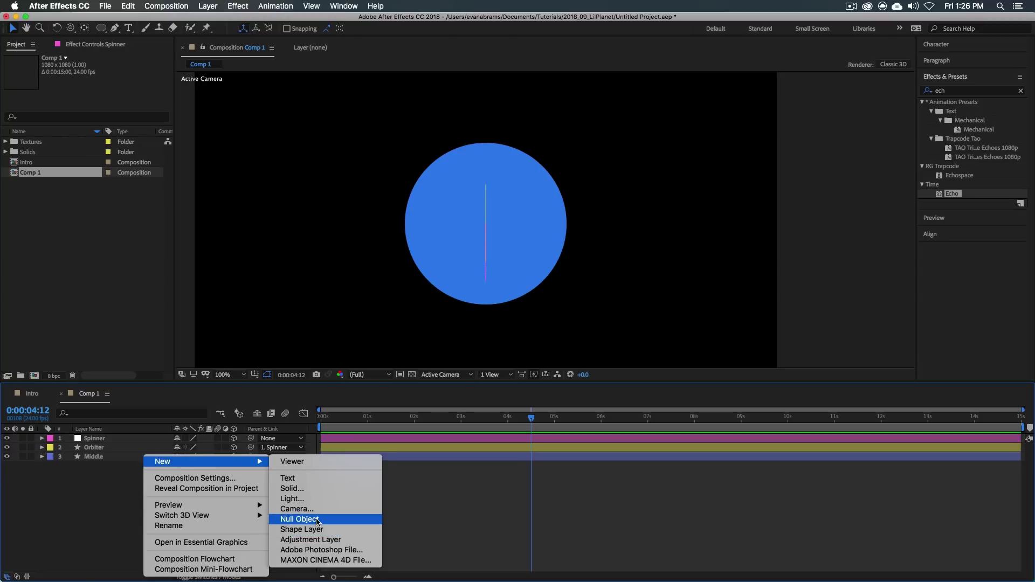
click(302, 509)
click(280, 118)
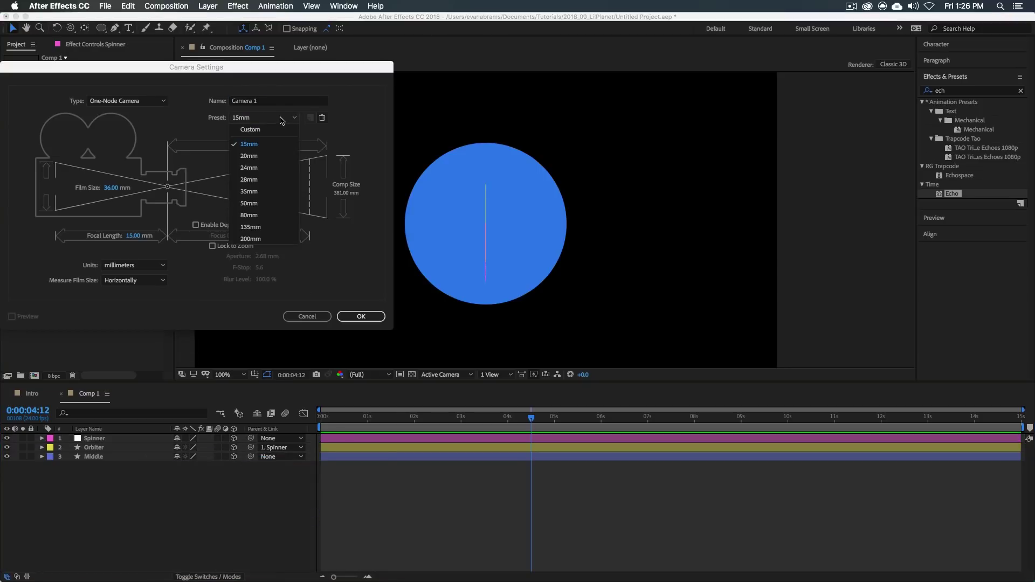
click(249, 203)
click(253, 119)
Step: Confirm Camera 1, then set Orbiter's Auto-Orient to Orient Towards Camera
click(253, 207)
key(Return)
click(97, 457)
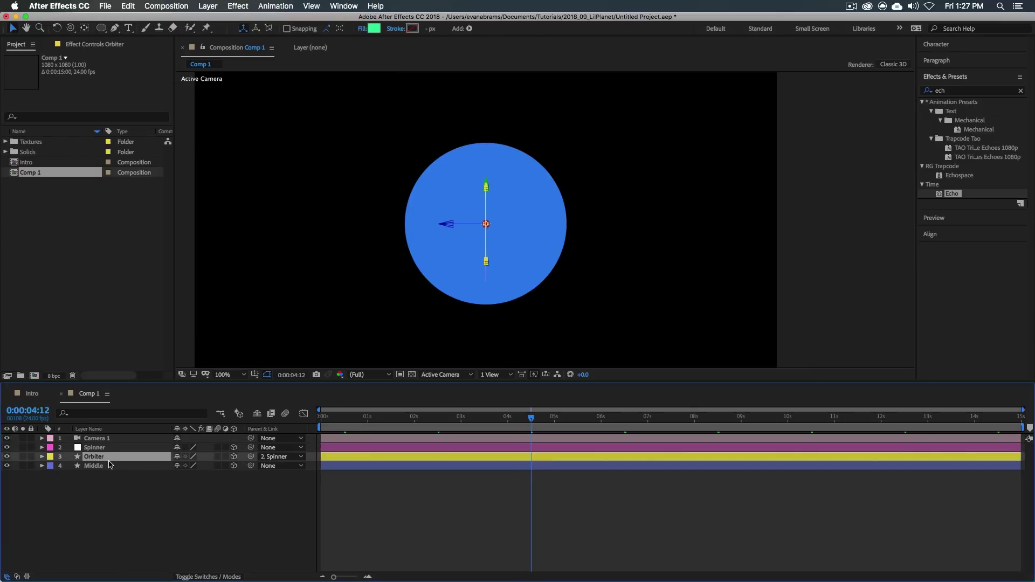
click(208, 6)
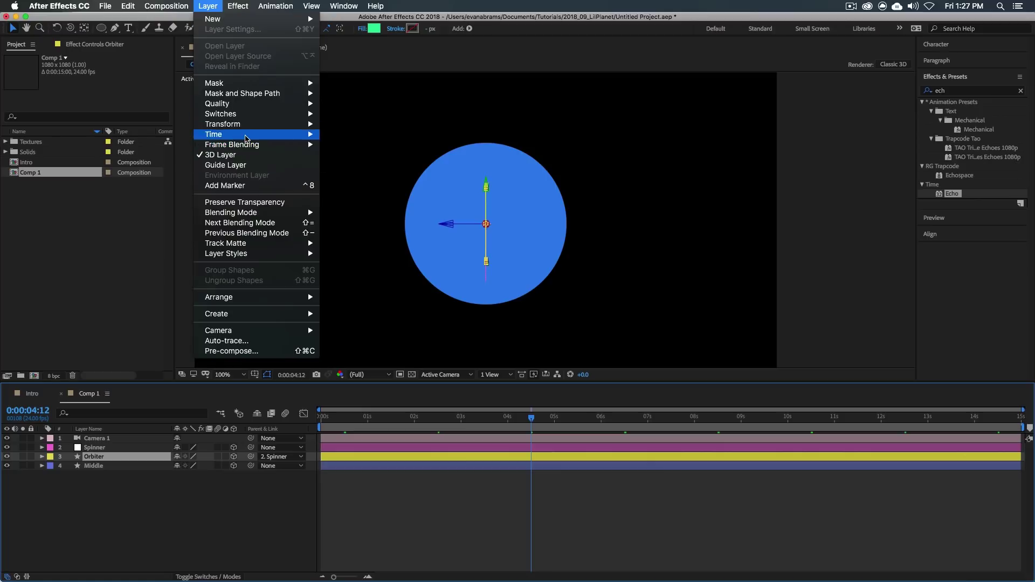
mouse_move(246, 126)
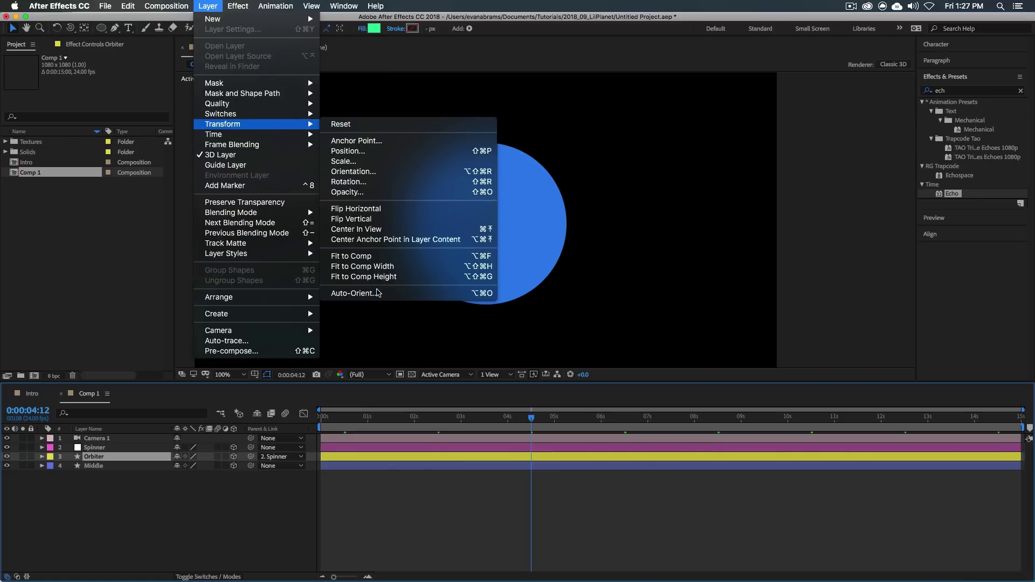
click(378, 293)
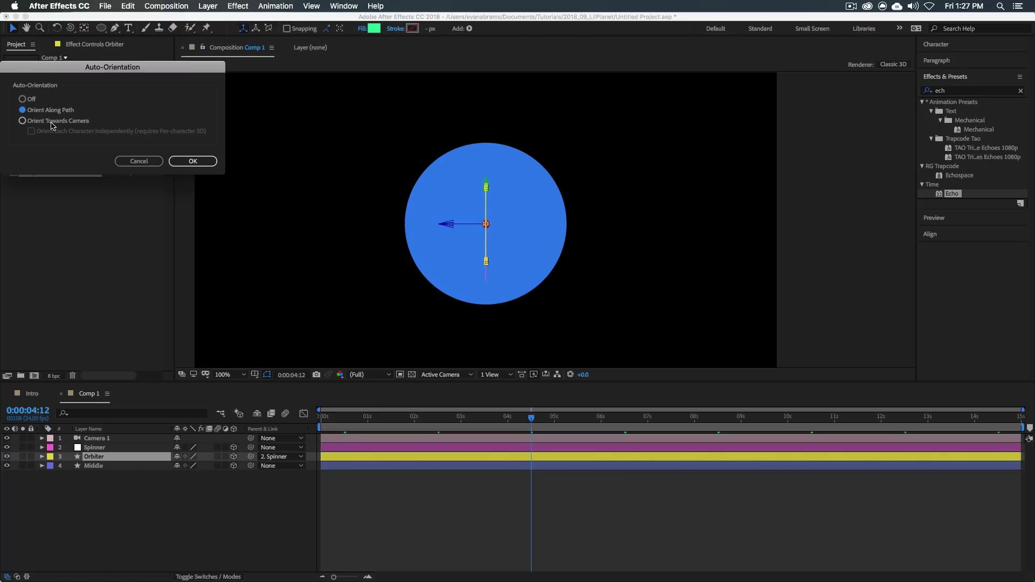
click(209, 162)
click(506, 516)
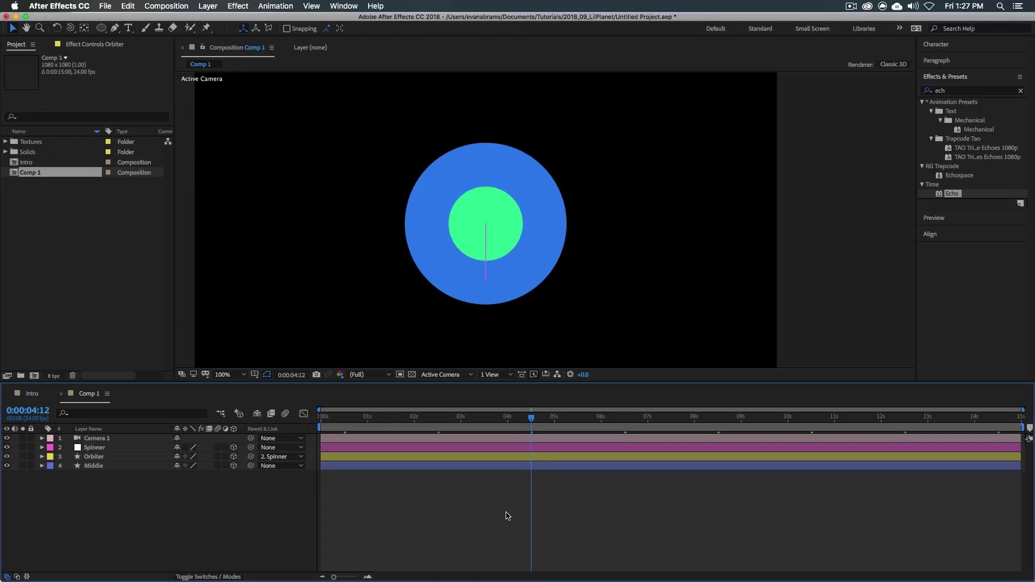
Step: Preview the camera-facing orbit, then scrub back to 0:00:04:19 and select Camera 1
key(space)
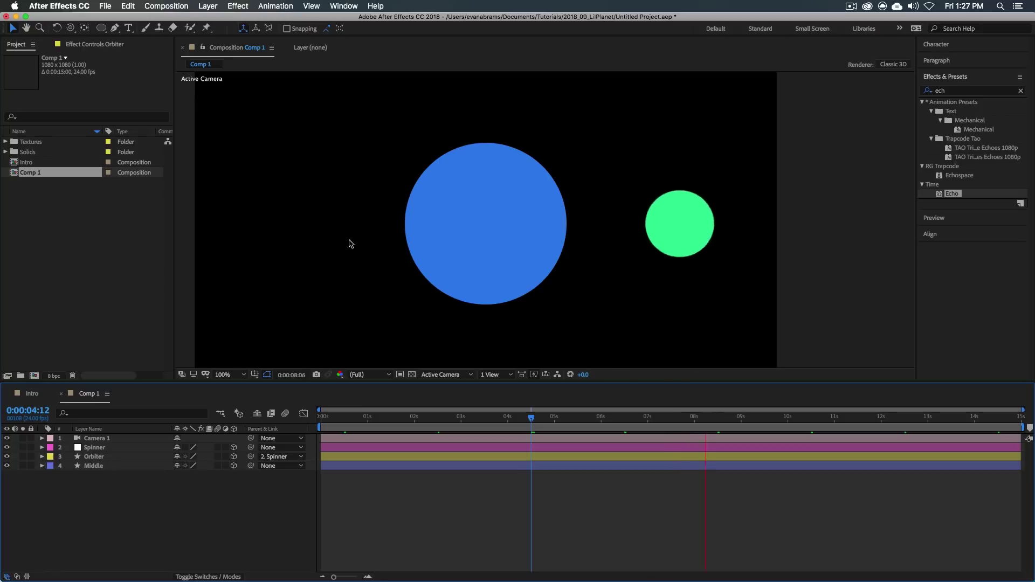
key(space)
drag(526, 425, 547, 431)
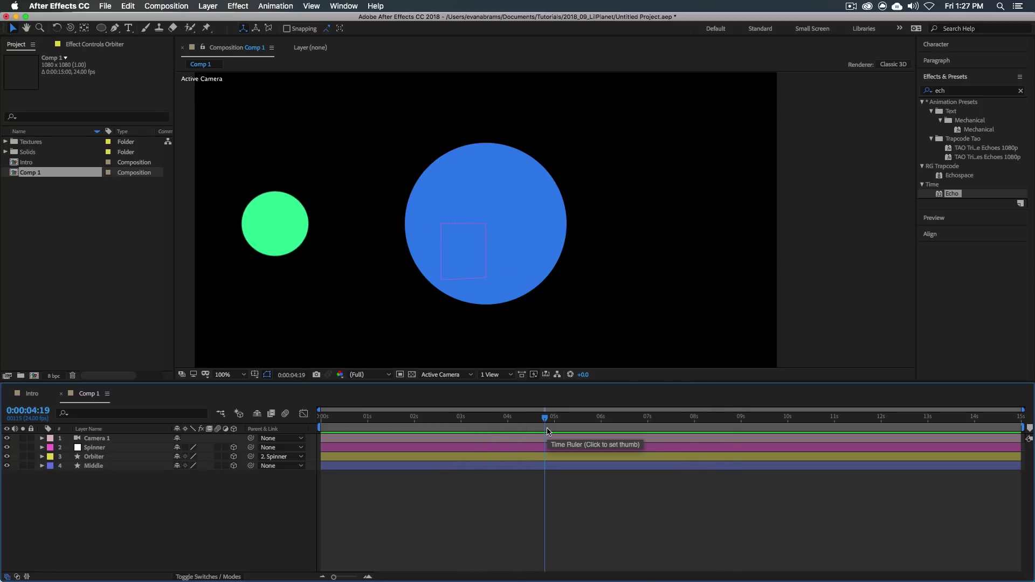
click(98, 438)
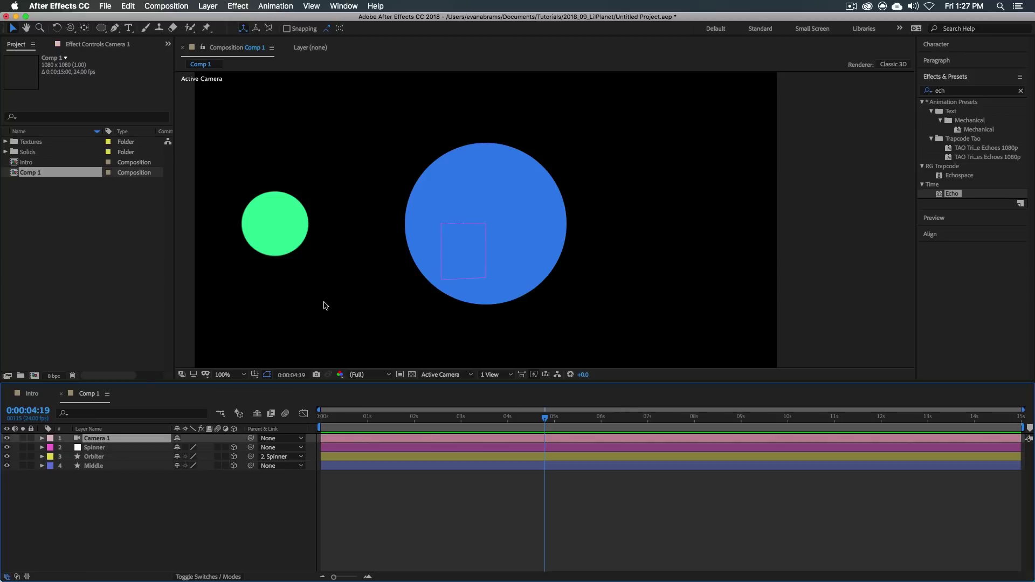
scroll(508, 263, down, 2)
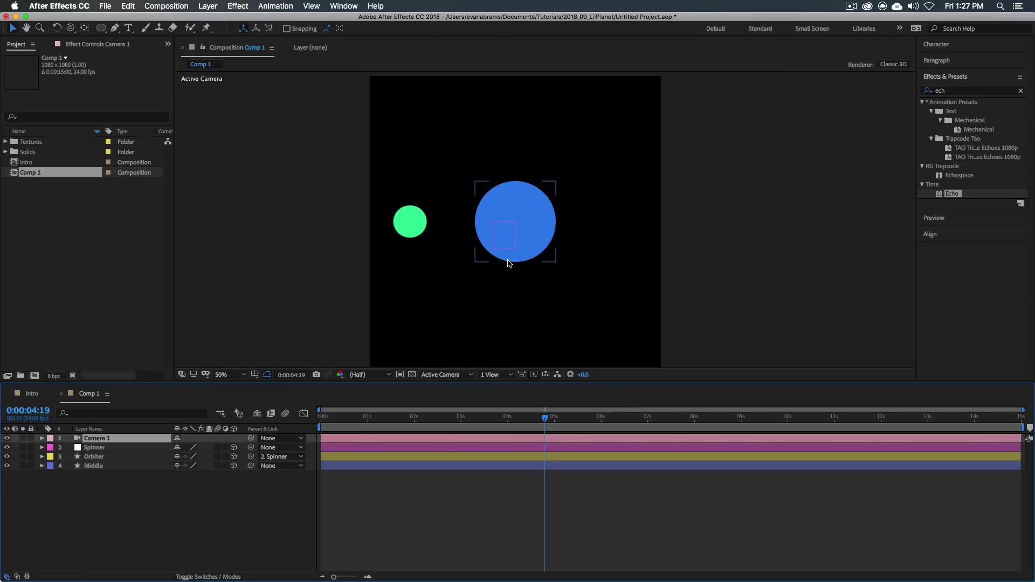
Step: Switch the 3D View from Custom View 1 to Active Camera
click(469, 374)
click(449, 489)
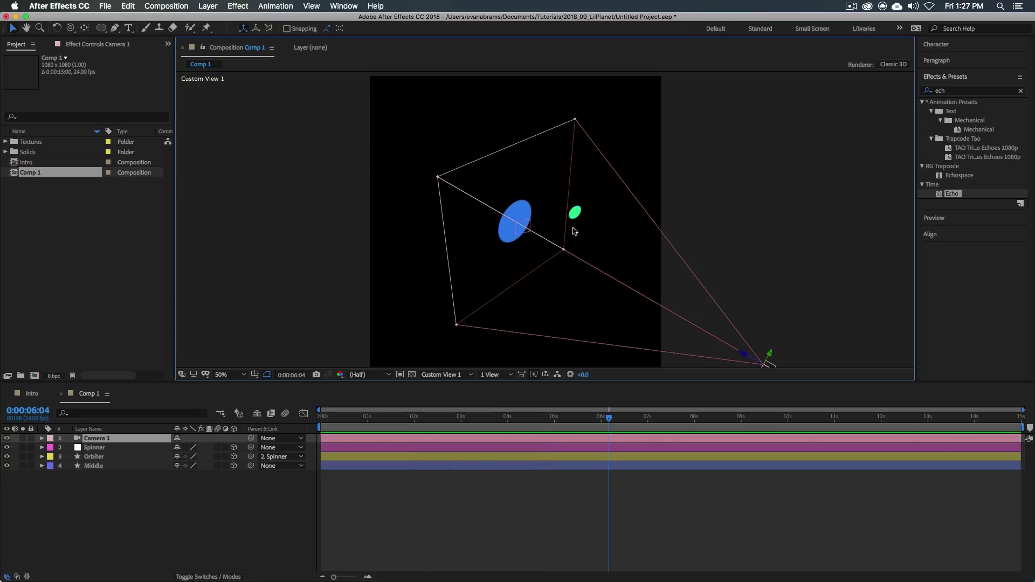
click(573, 213)
scroll(574, 215, up, 2)
scroll(576, 220, down, 4)
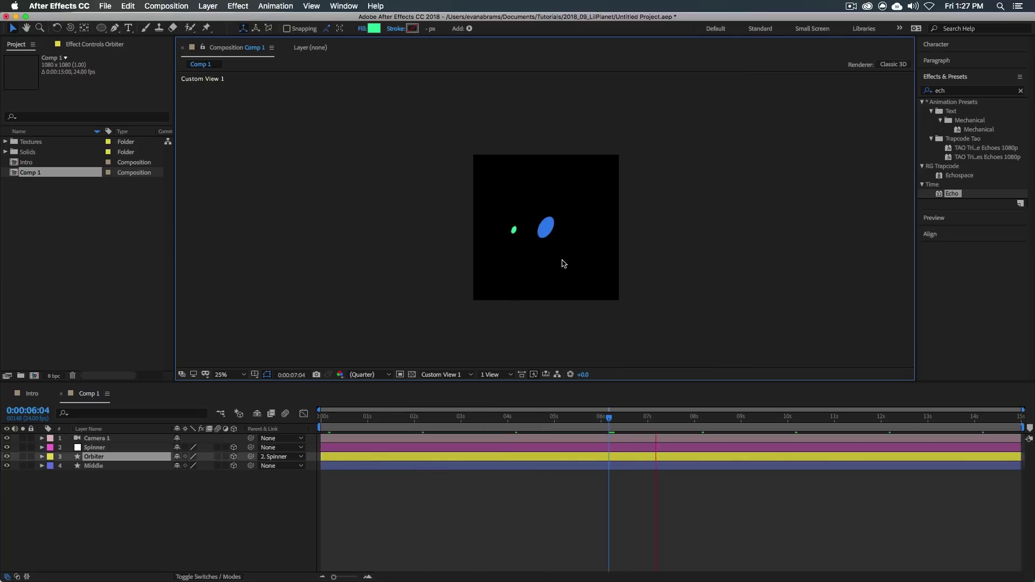
key(space)
click(426, 377)
click(442, 389)
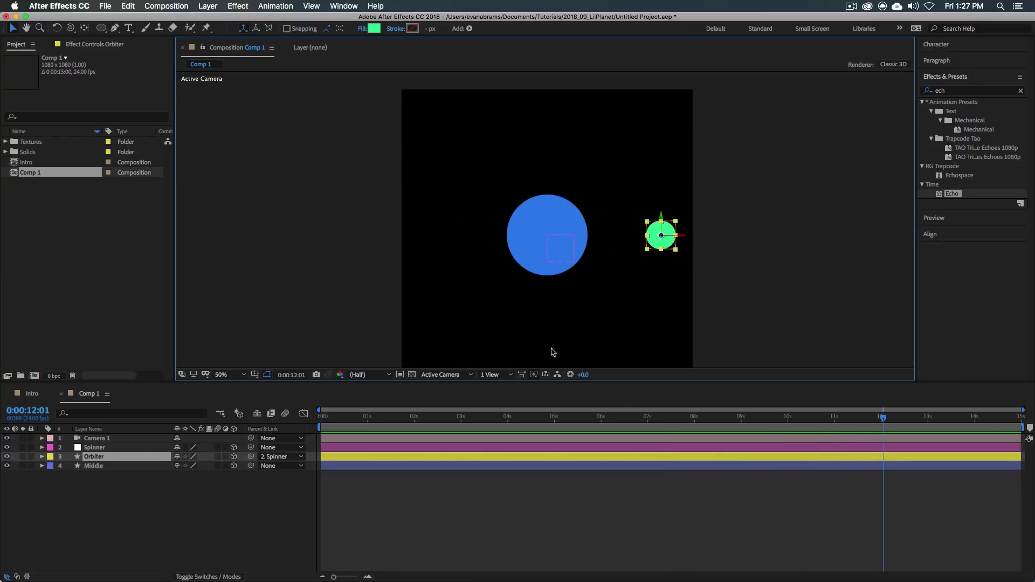
Step: Scrub Spinner's Orientation to 0°, 326°, 307° and preview the diagonal orbit
click(94, 447)
key(r)
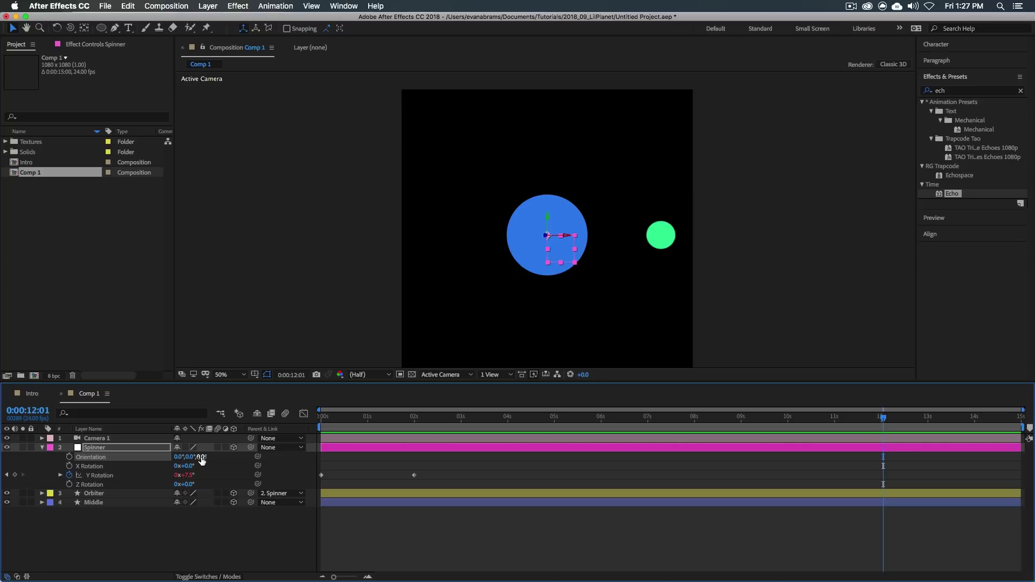
drag(195, 457, 167, 455)
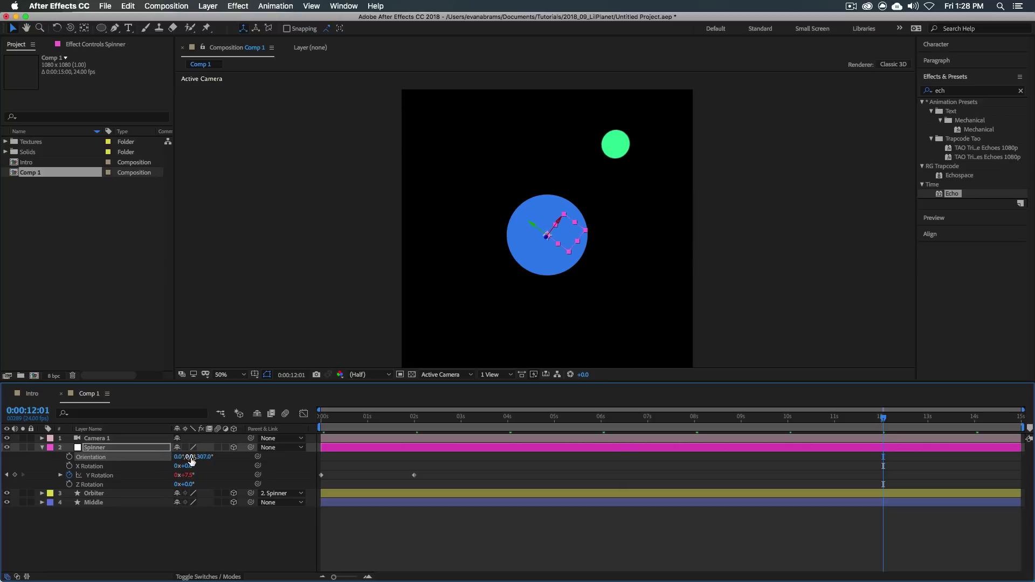
key(space)
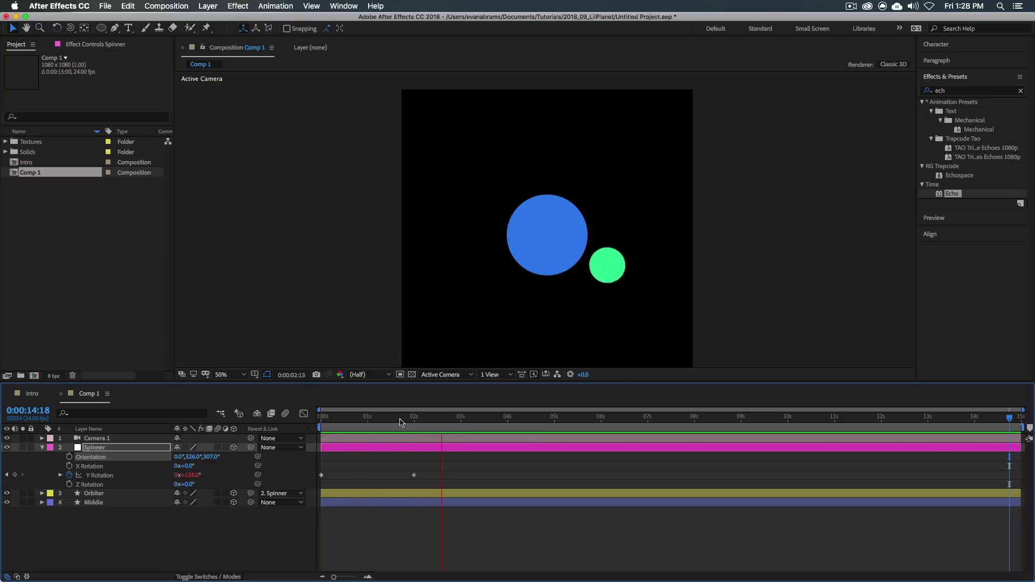
Step: Duplicate the Spinner and Orbiter layers and place Orbiter 2 above the original Spinner
click(134, 496)
key(super+d)
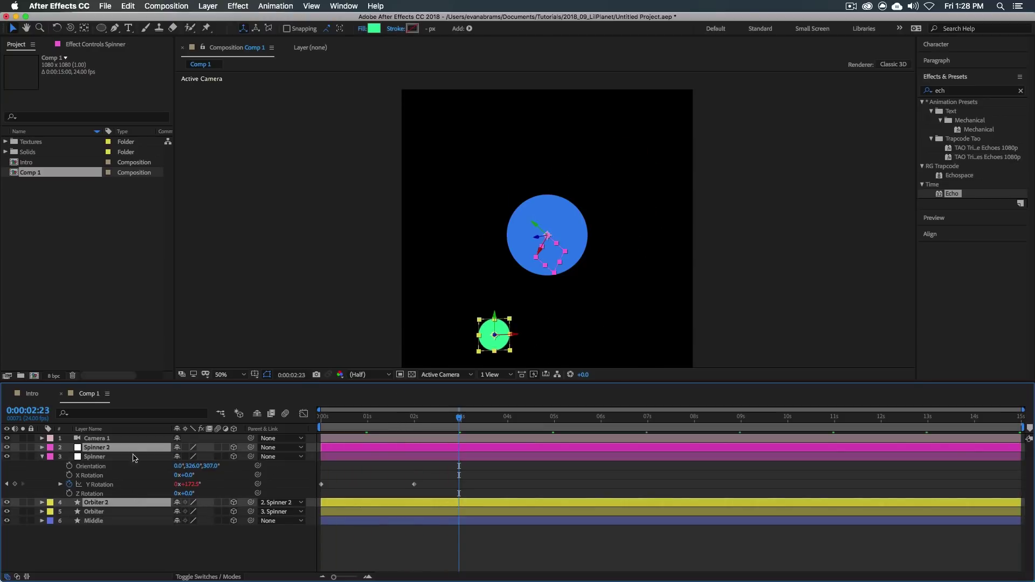
drag(126, 506, 98, 456)
key(u)
key(u)
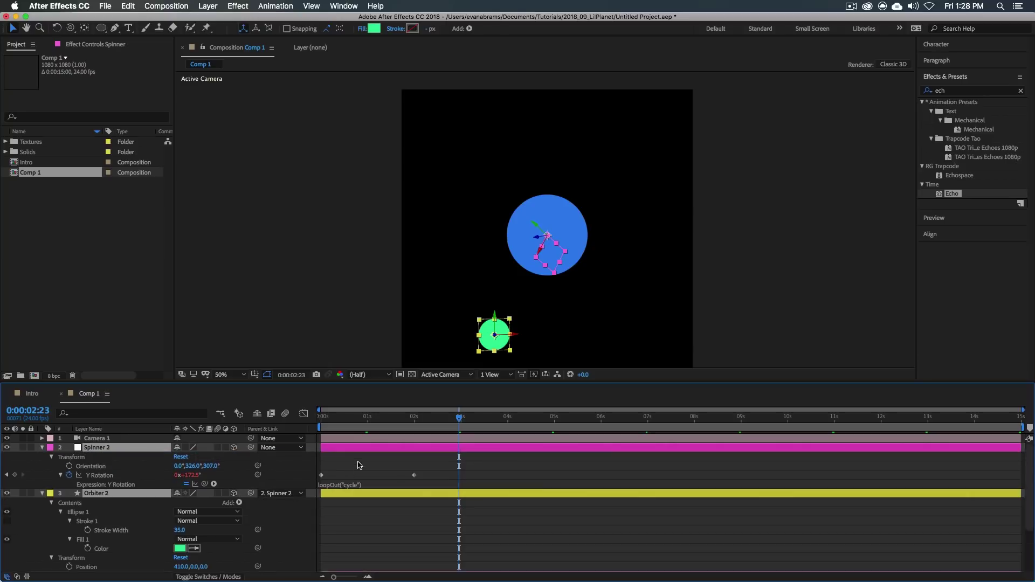
Step: Retilt Spinner 2's Orientation to 0°, 71°, 250° for a different orbit plane
click(345, 473)
click(371, 449)
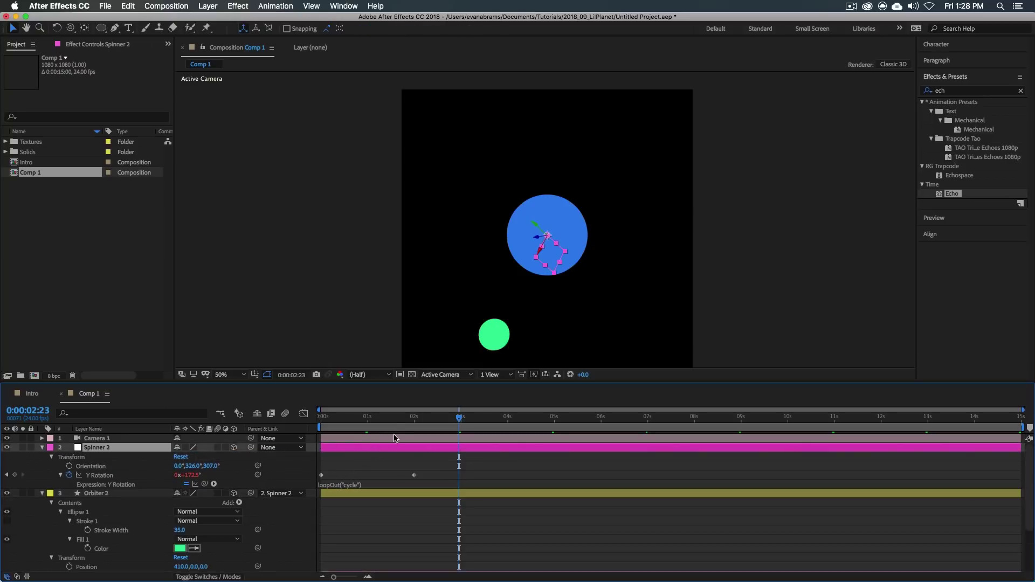
drag(218, 466, 258, 466)
Step: Move Orbiter 2 in to Position X 208 and scale the second green circle down
click(346, 492)
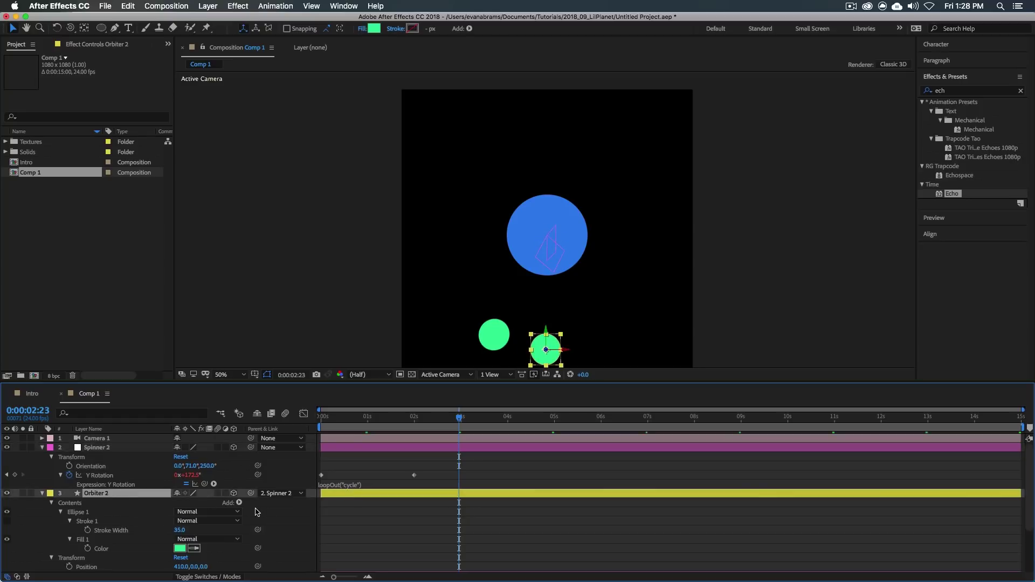
scroll(198, 528, down, 2)
drag(181, 534, 161, 534)
key(space)
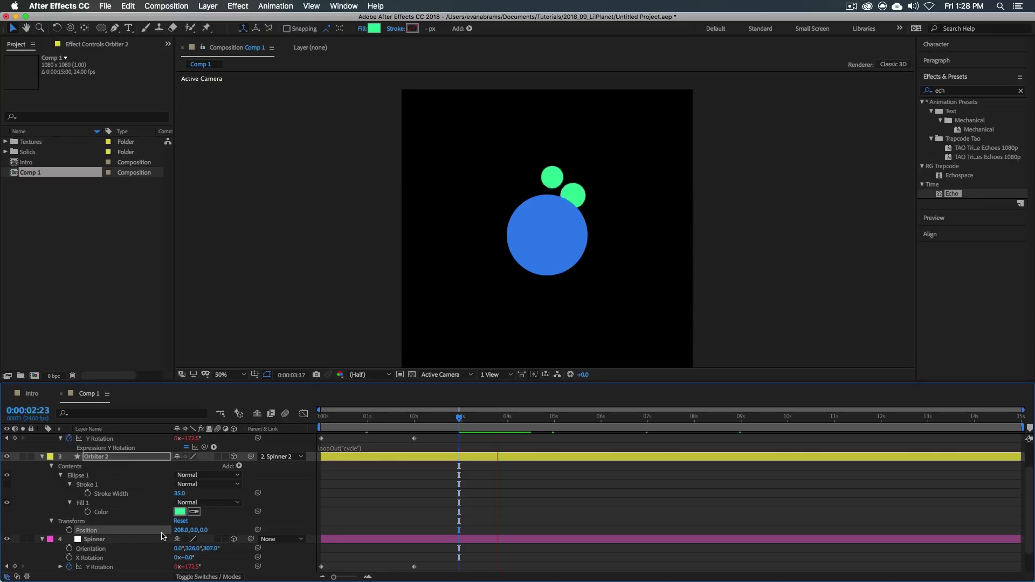
key(space)
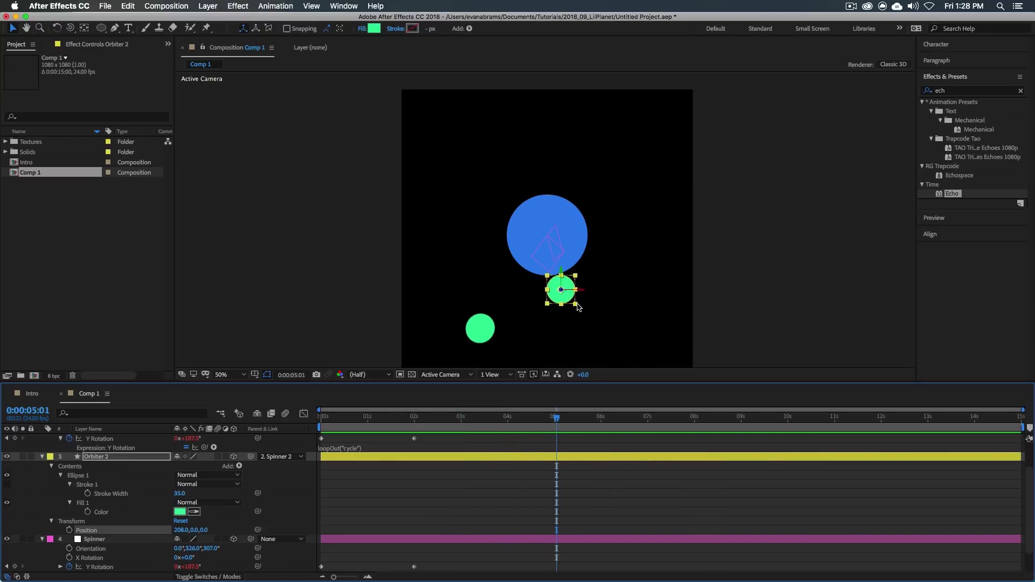
drag(577, 307, 573, 300)
key(space)
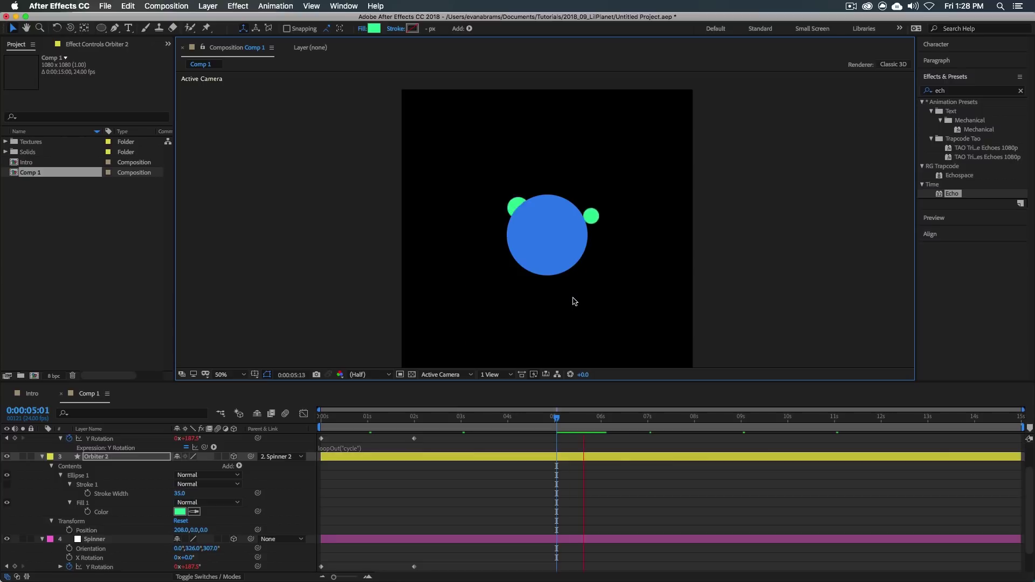
key(space)
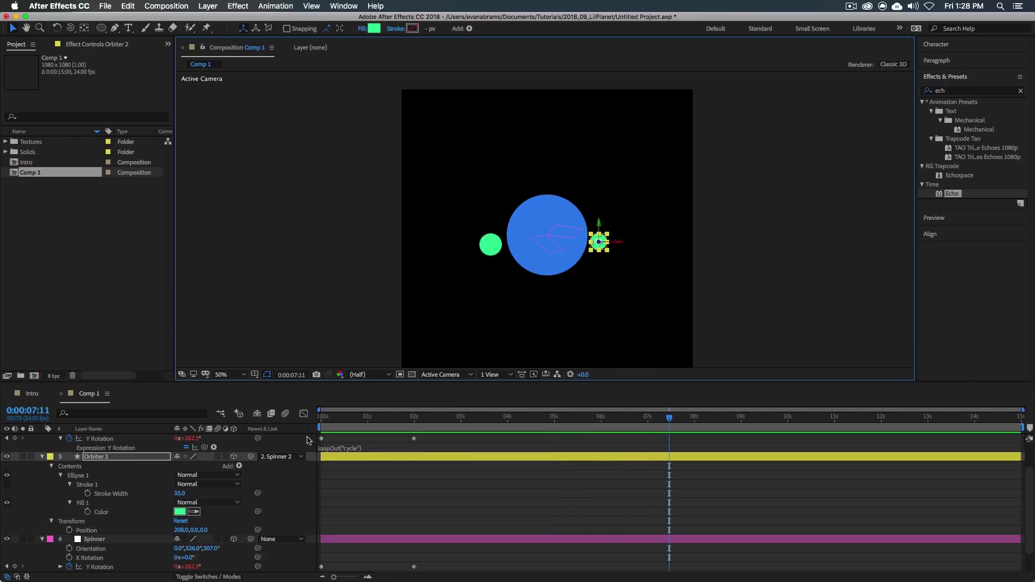
Step: Shift Spinner 2's rotation keyframe later and offset Spinner 2 and Orbiter 2 earlier in time
scroll(416, 450, up, 2)
drag(415, 478, 460, 481)
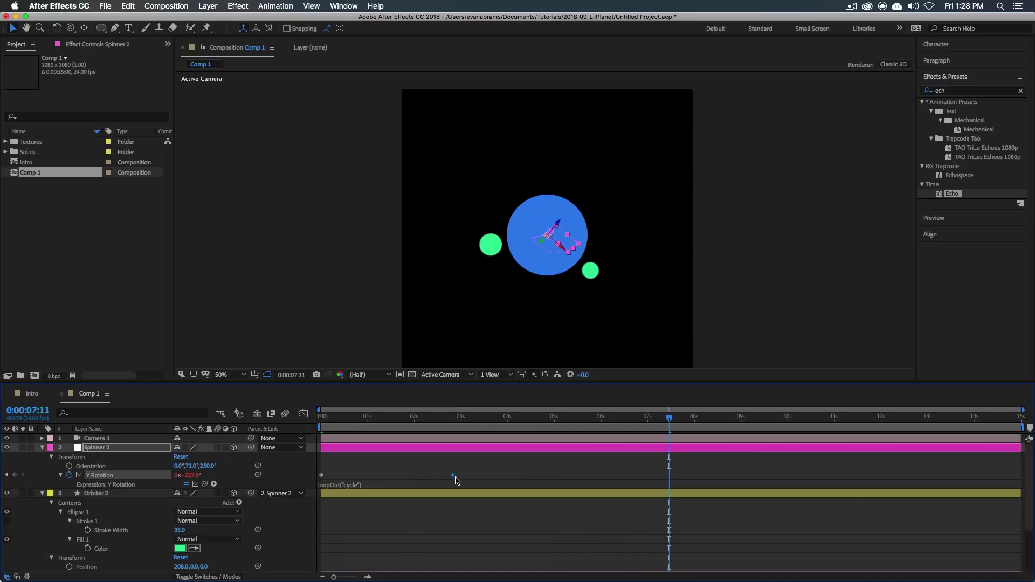
click(461, 424)
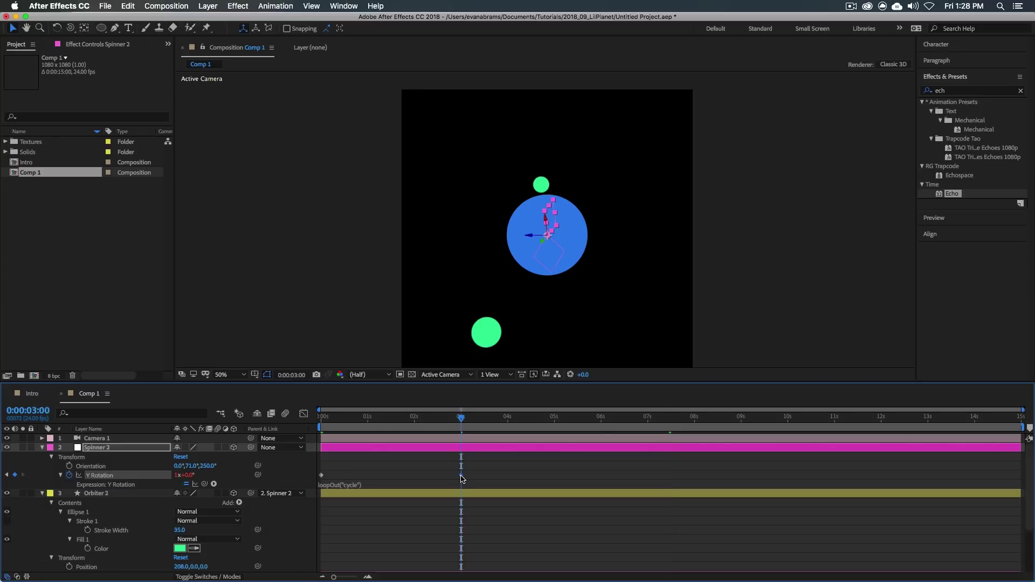
key(super+a)
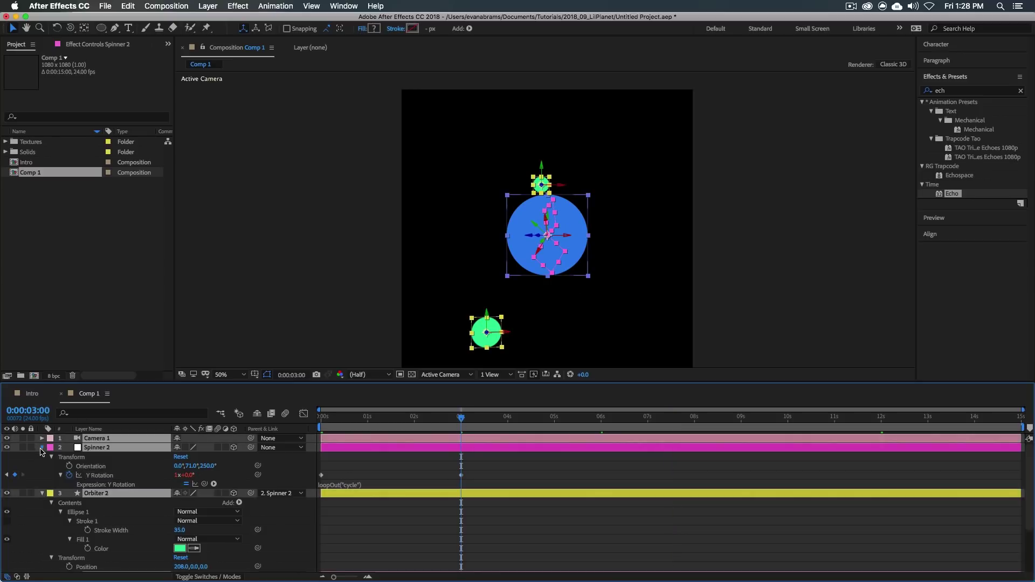
key(super+grave)
click(227, 559)
click(107, 449)
shift+click(100, 457)
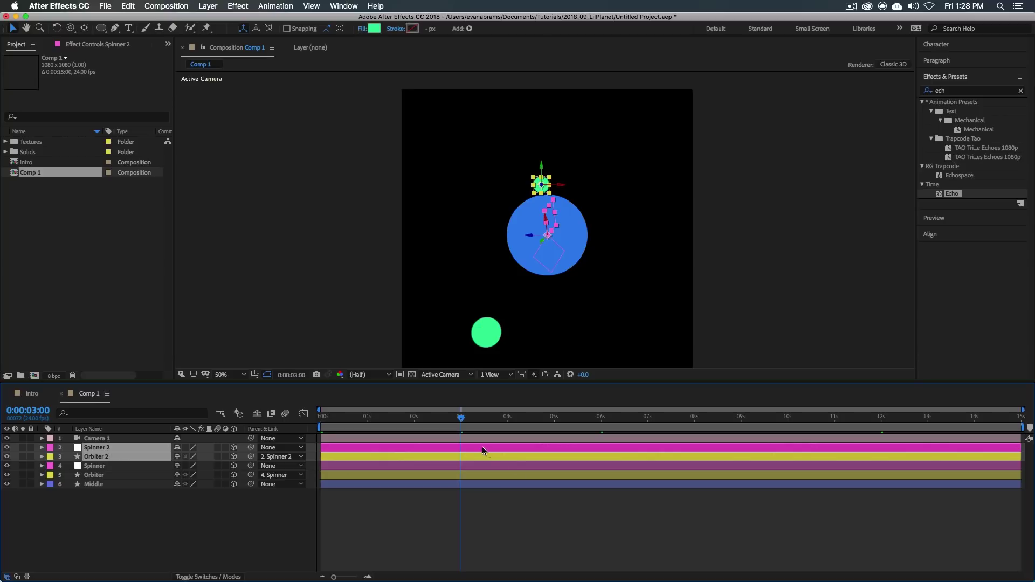
drag(482, 450, 462, 455)
key(space)
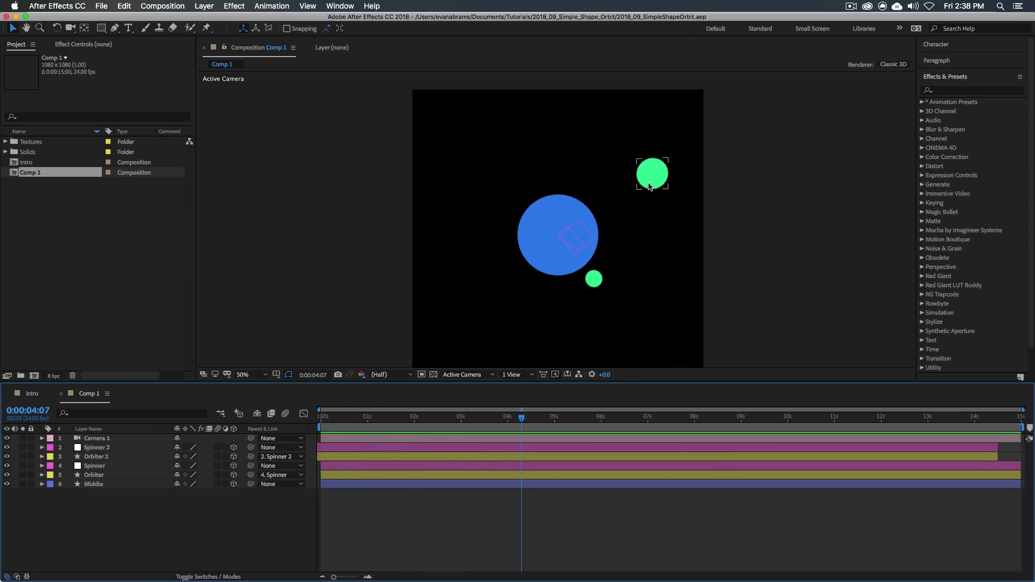
Step: Find the Echo effect in Effects & Presets and apply it to the Orbiter layer
click(606, 280)
click(606, 280)
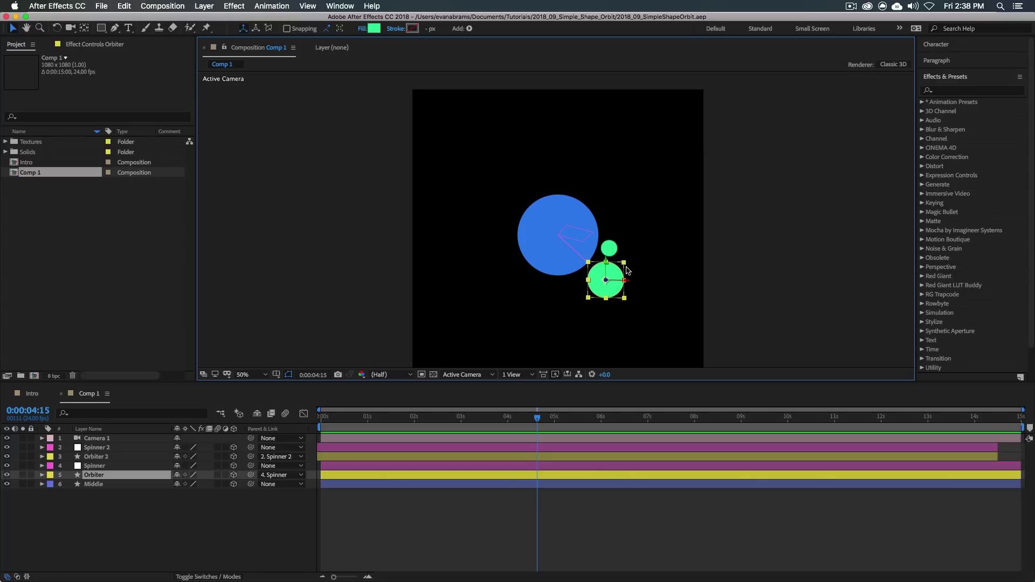
click(957, 90)
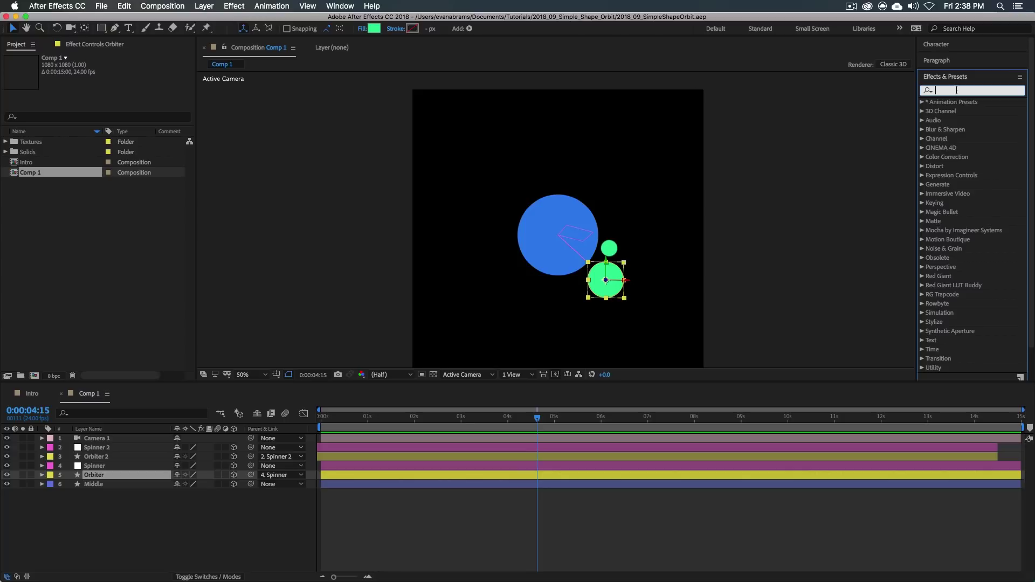
text(echo)
drag(951, 166, 768, 246)
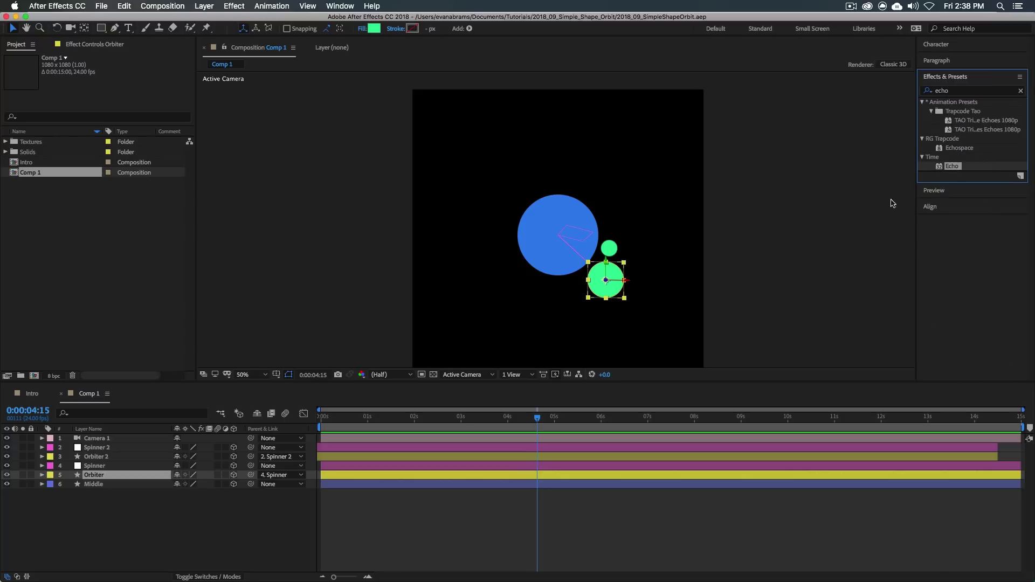
drag(614, 290, 616, 296)
Step: Set Echo's Number of Echoes to 5 and Echo Operator to Composite In Front
scroll(616, 274, up, 2)
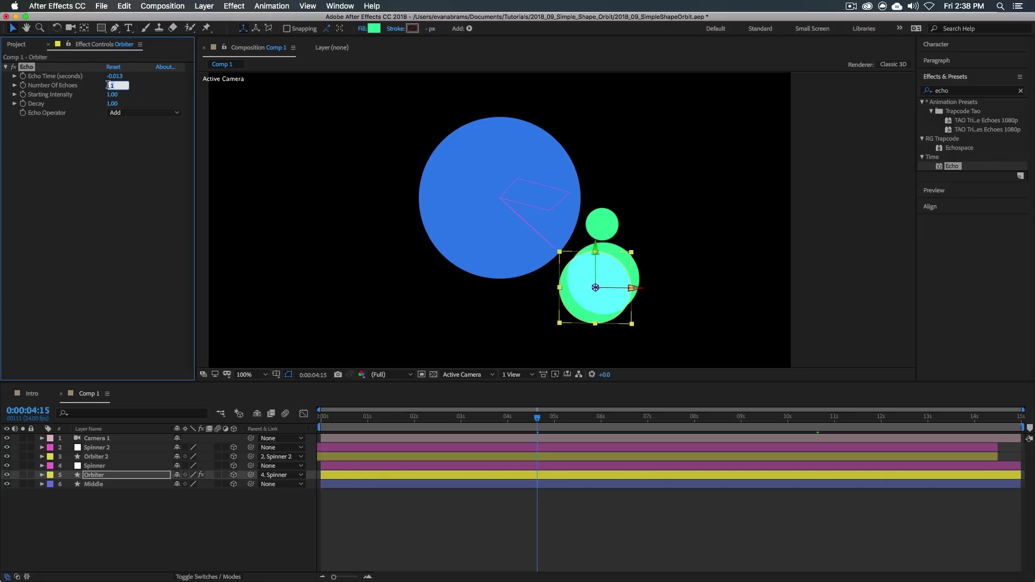
key(Return)
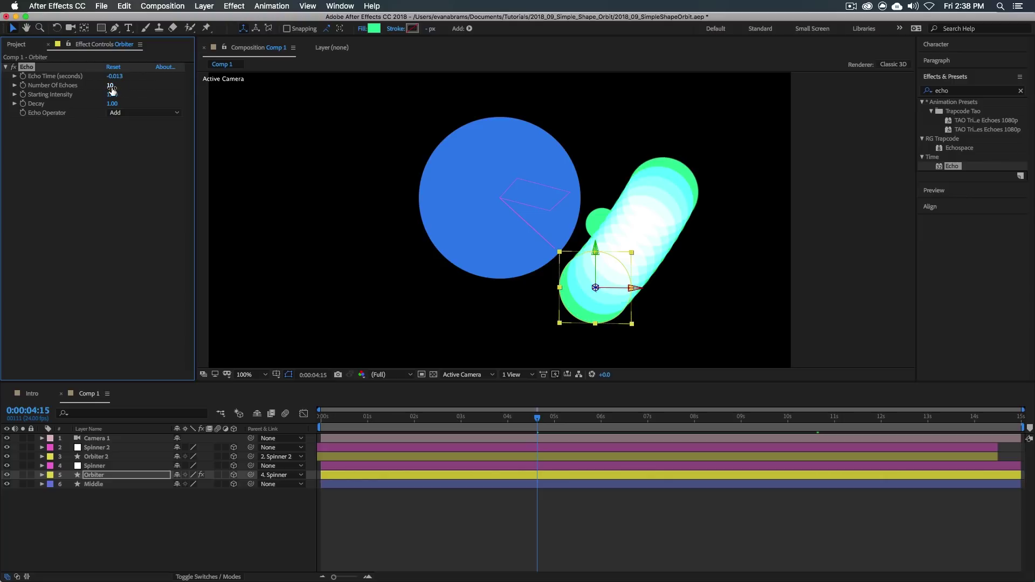
text(5)
key(Return)
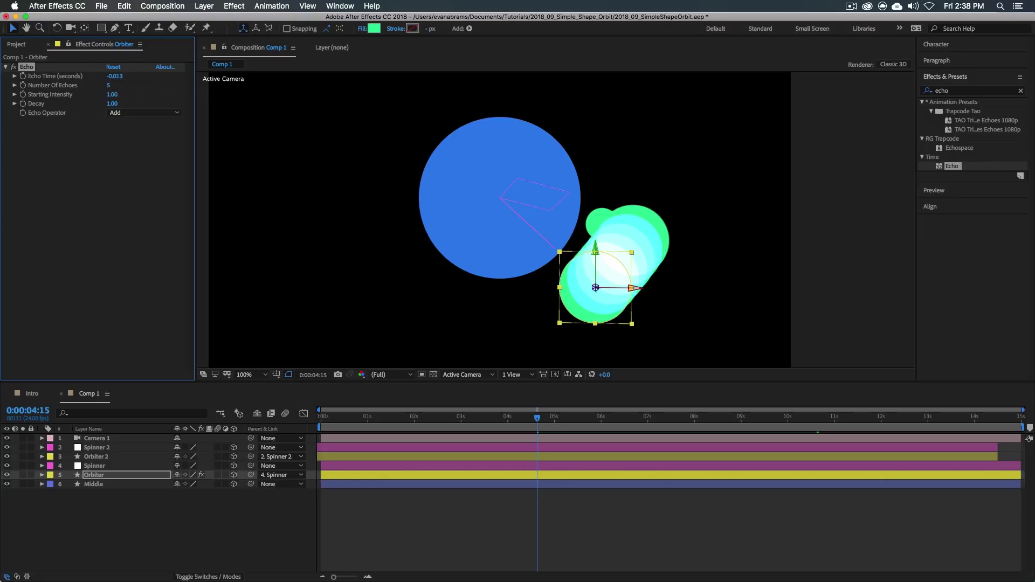
click(121, 114)
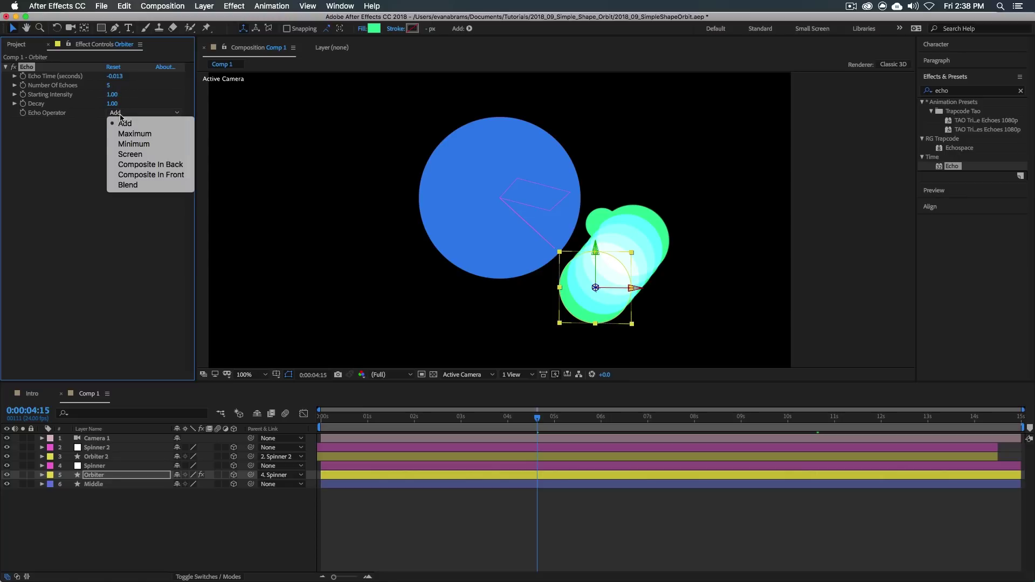
click(154, 175)
scroll(551, 218, down, 2)
key(space)
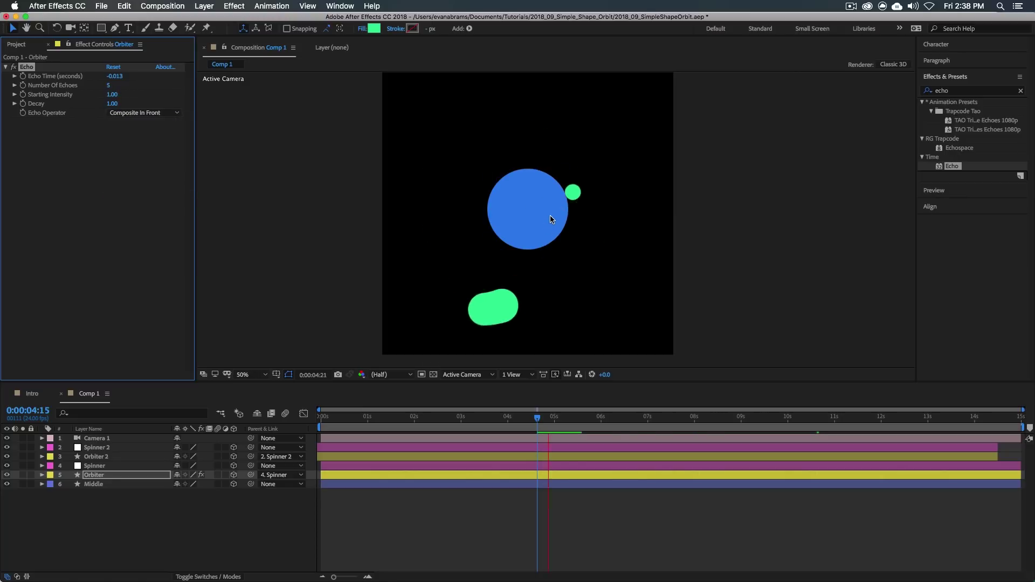